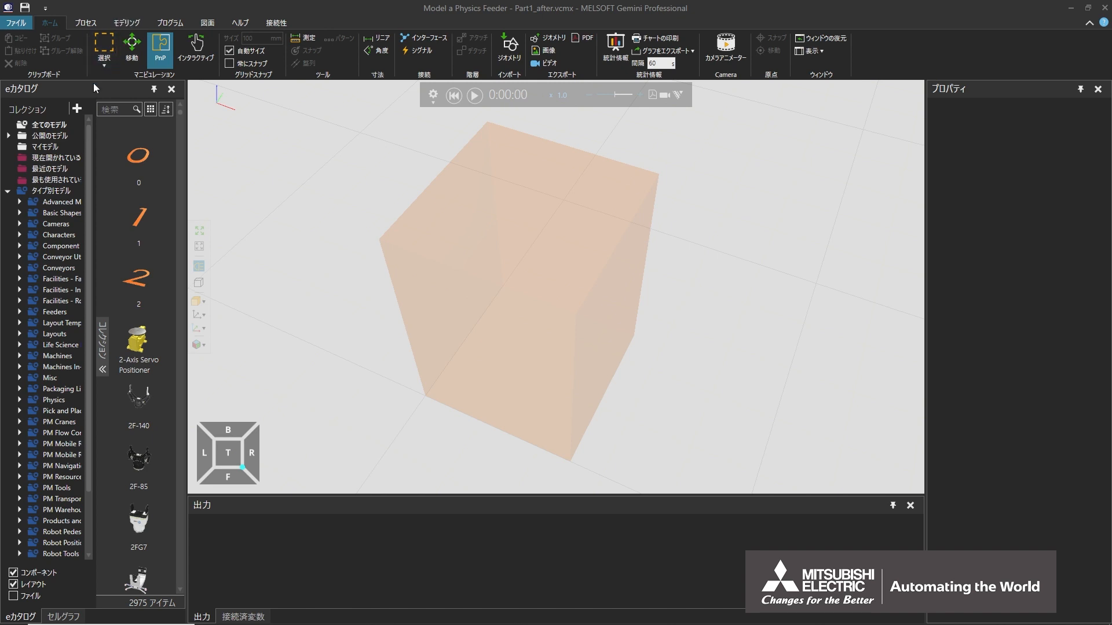
# Place a Cylinder Geo from the Basic Shapes models on the floor beside the orange Physics Feeder box.
pyautogui.click(52, 212)
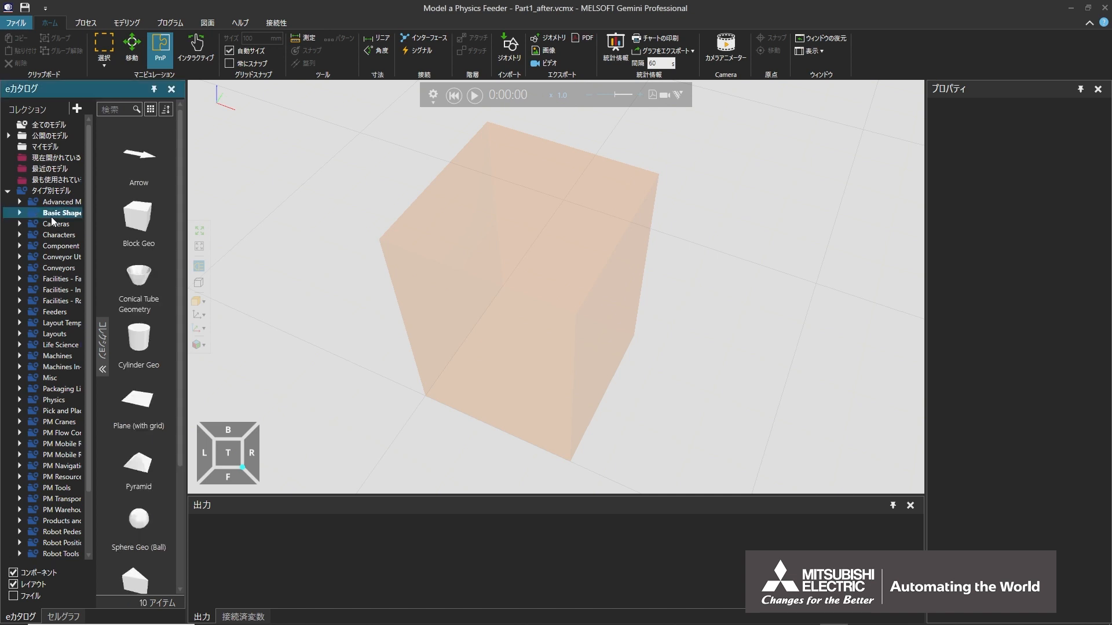
pyautogui.click(140, 343)
pyautogui.moveTo(139, 343); pyautogui.dragTo(718, 395)
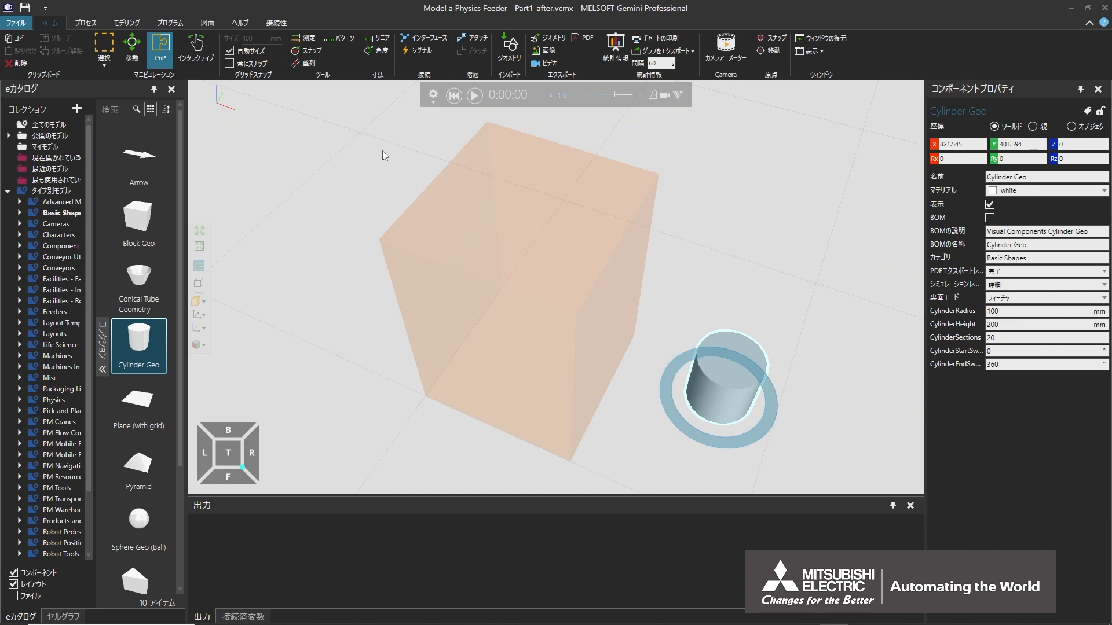
# Add a physics entity (エンティティ) behavior to the Cylinder Geo component.
pyautogui.click(143, 26)
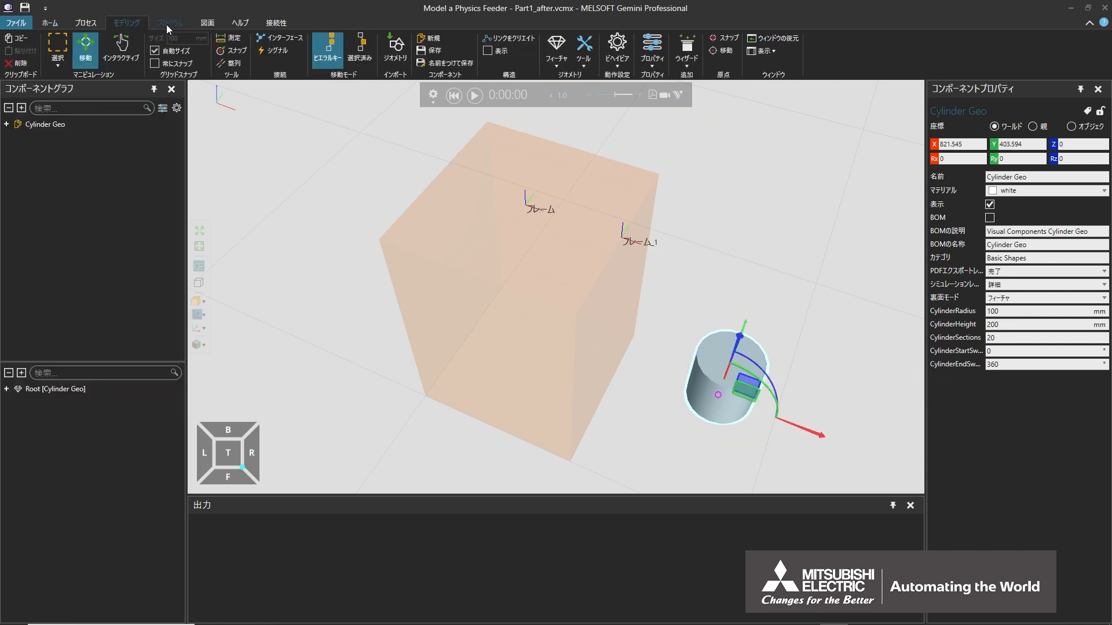
pyautogui.click(610, 65)
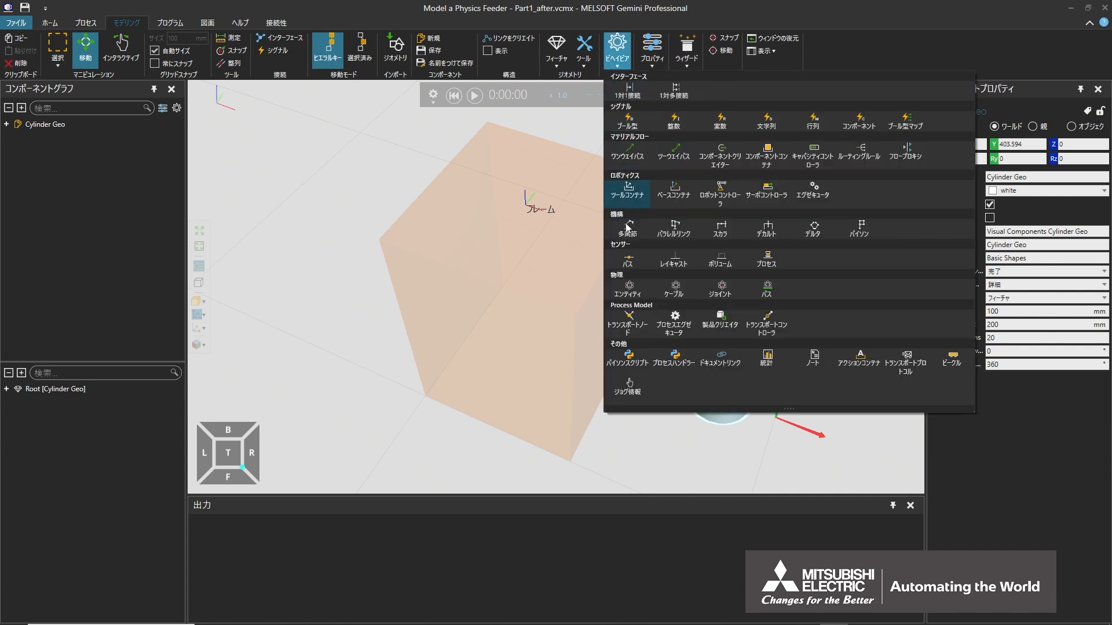
pyautogui.click(631, 287)
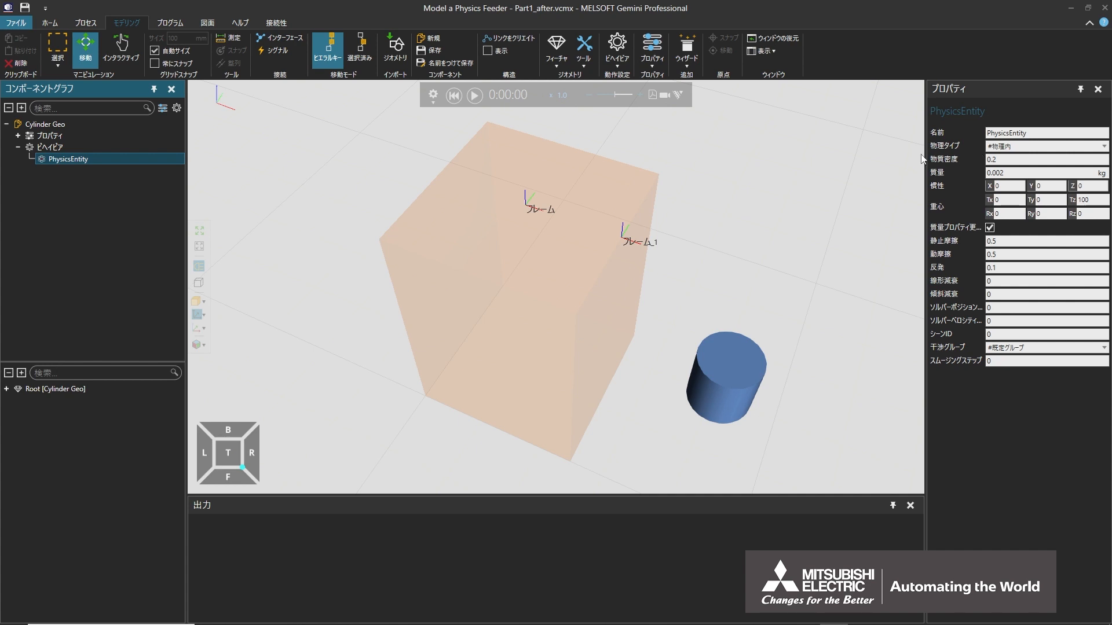
# Save the cylinder as a new component named Physics Cylinder Geo, with the file name Physucs Cylinder Geo in the My Models folder.
pyautogui.click(68, 389)
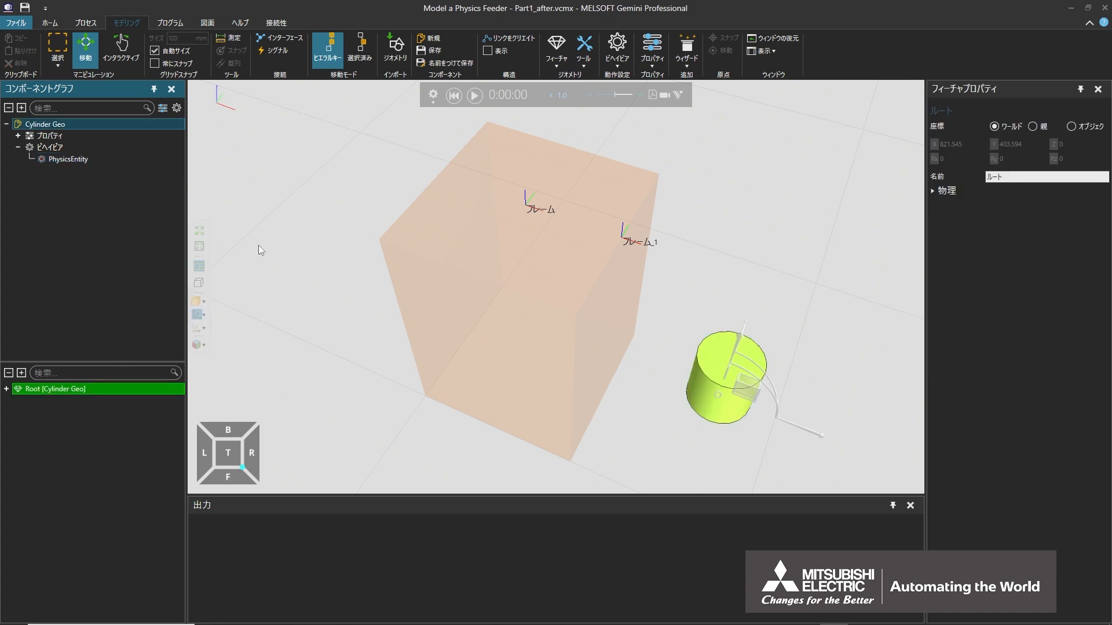
pyautogui.click(458, 65)
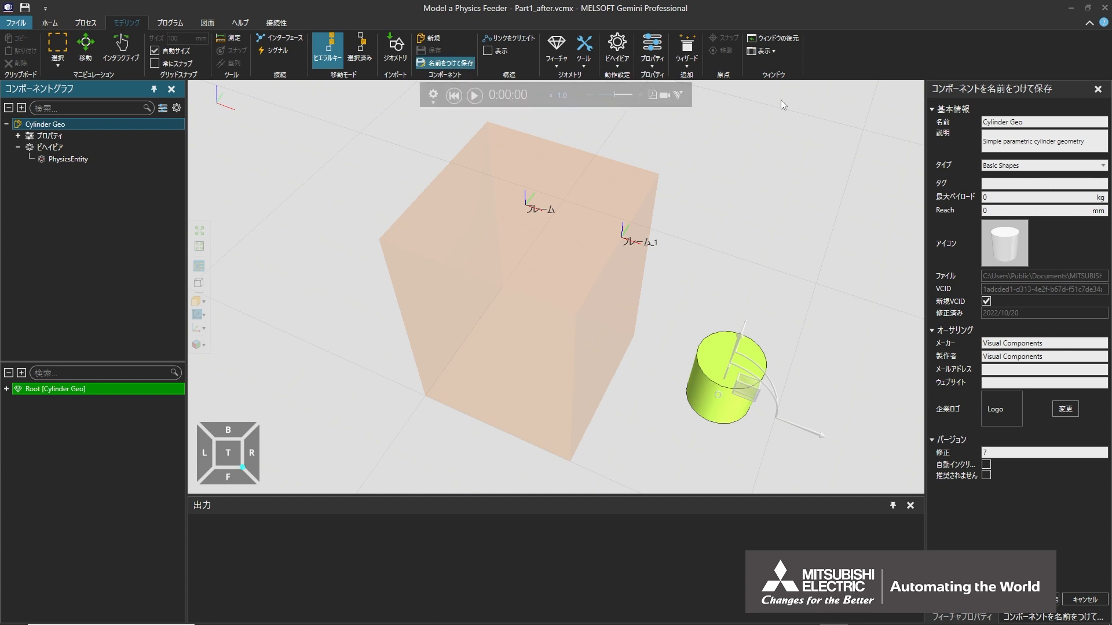
pyautogui.moveTo(984, 122); pyautogui.dragTo(1037, 132)
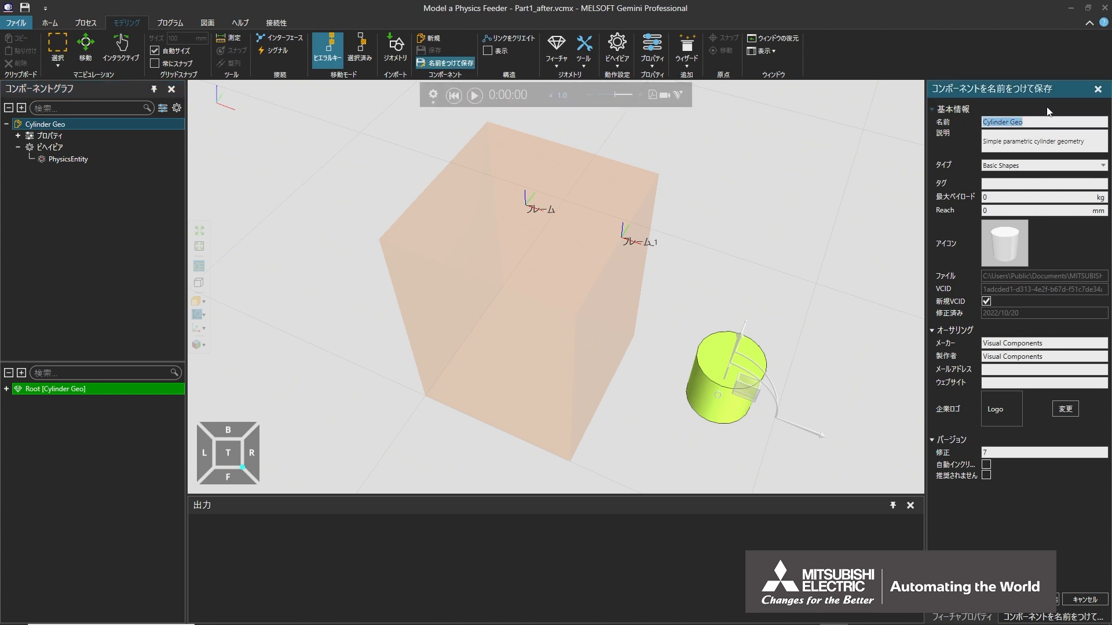
pyautogui.write('Physics Cylinder Geo')
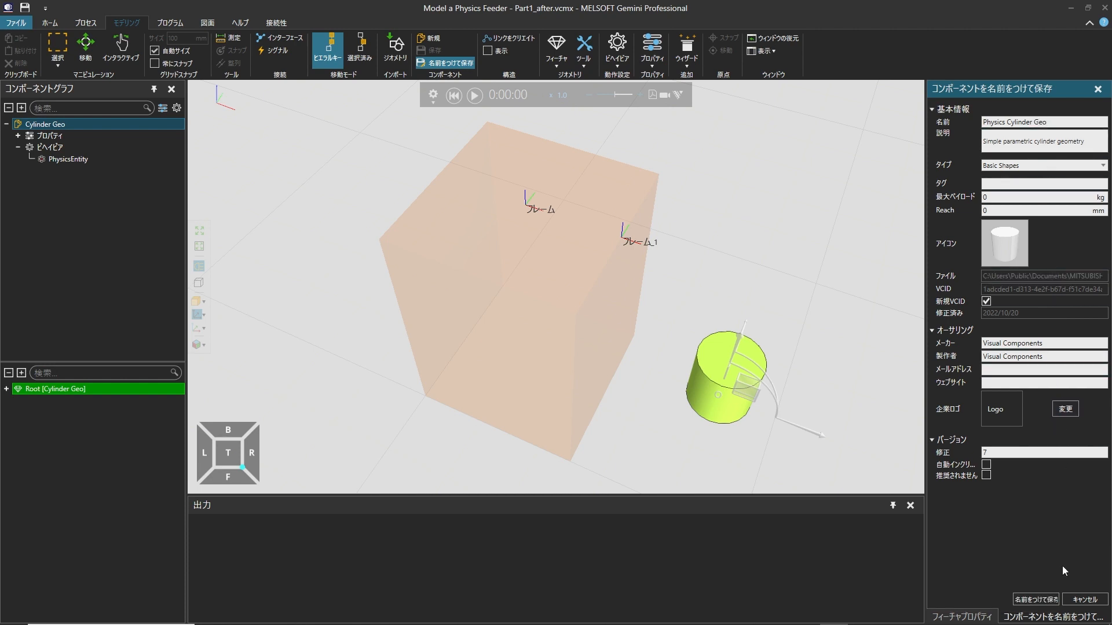
pyautogui.click(1034, 599)
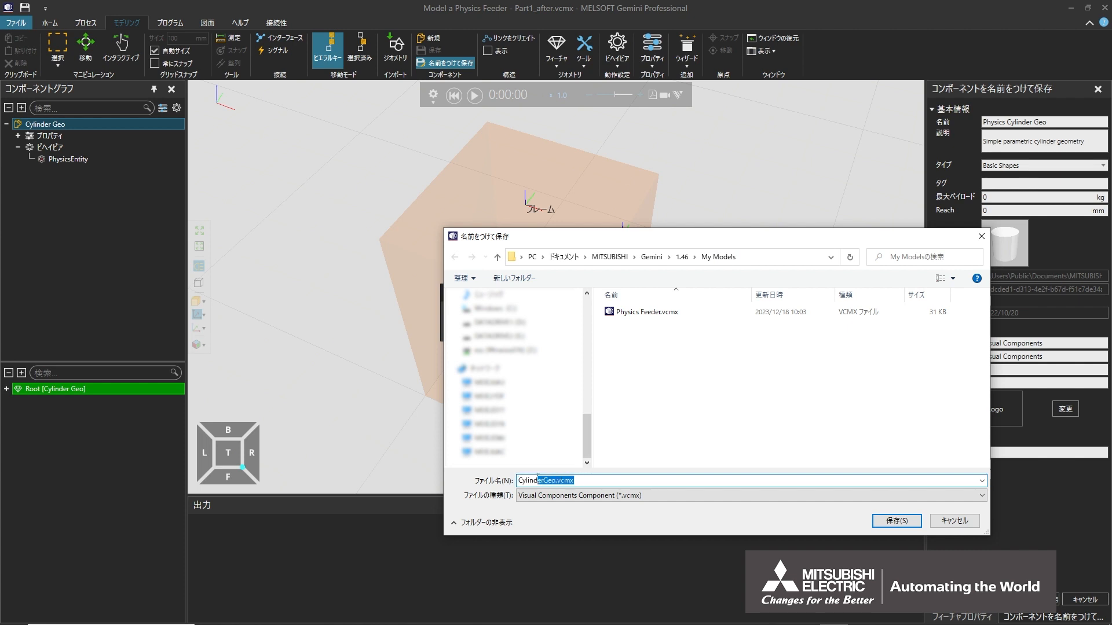
pyautogui.write('Phys')
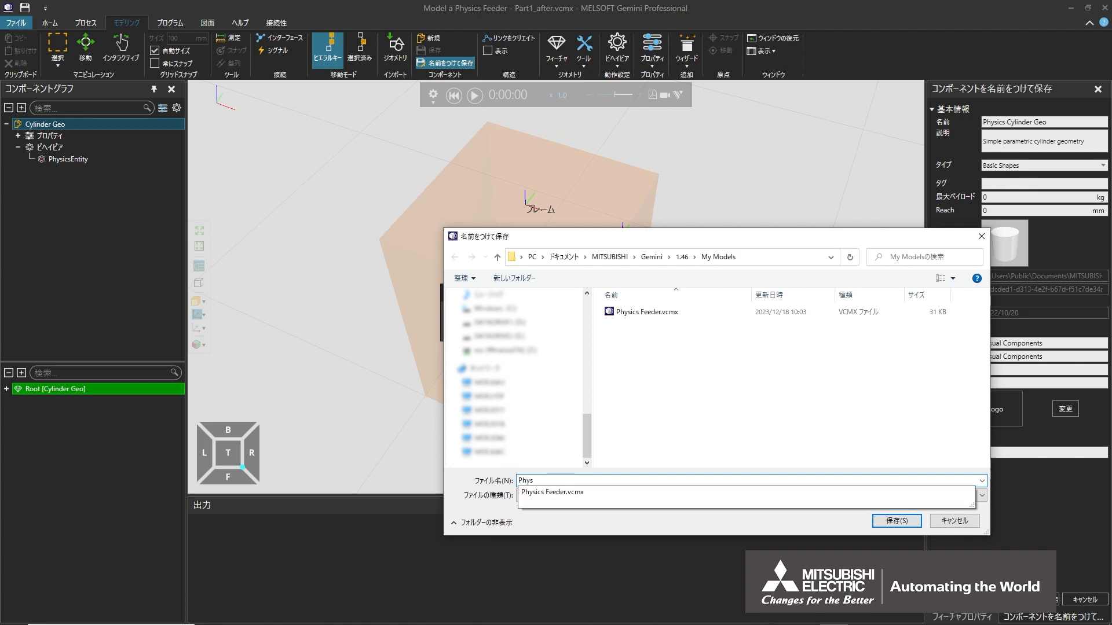
pyautogui.write('ucs Cylinder Geo')
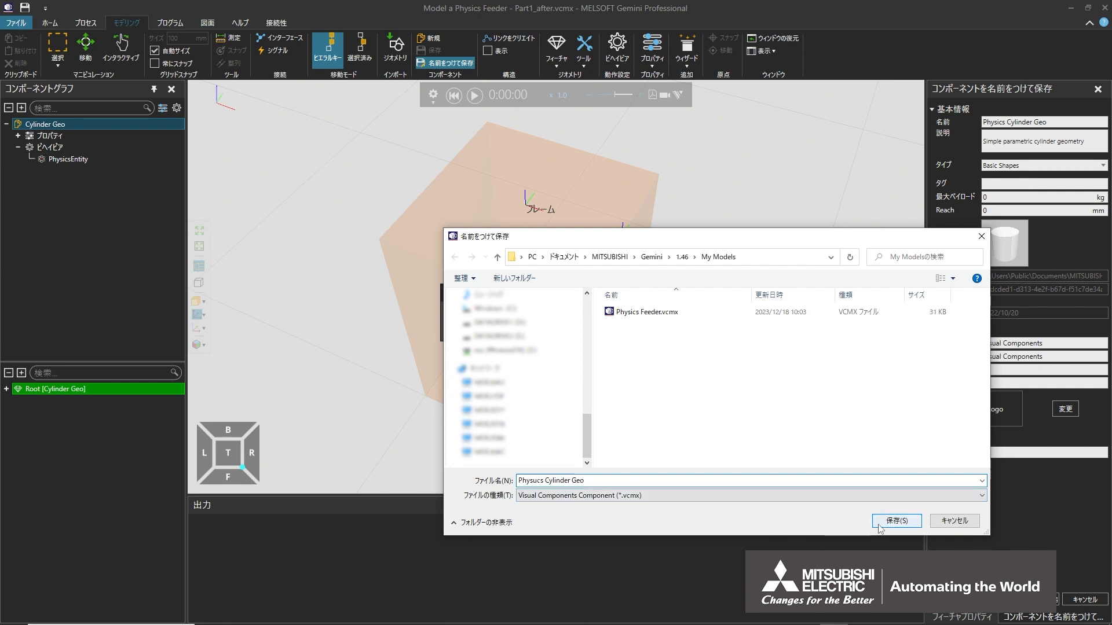
pyautogui.click(878, 521)
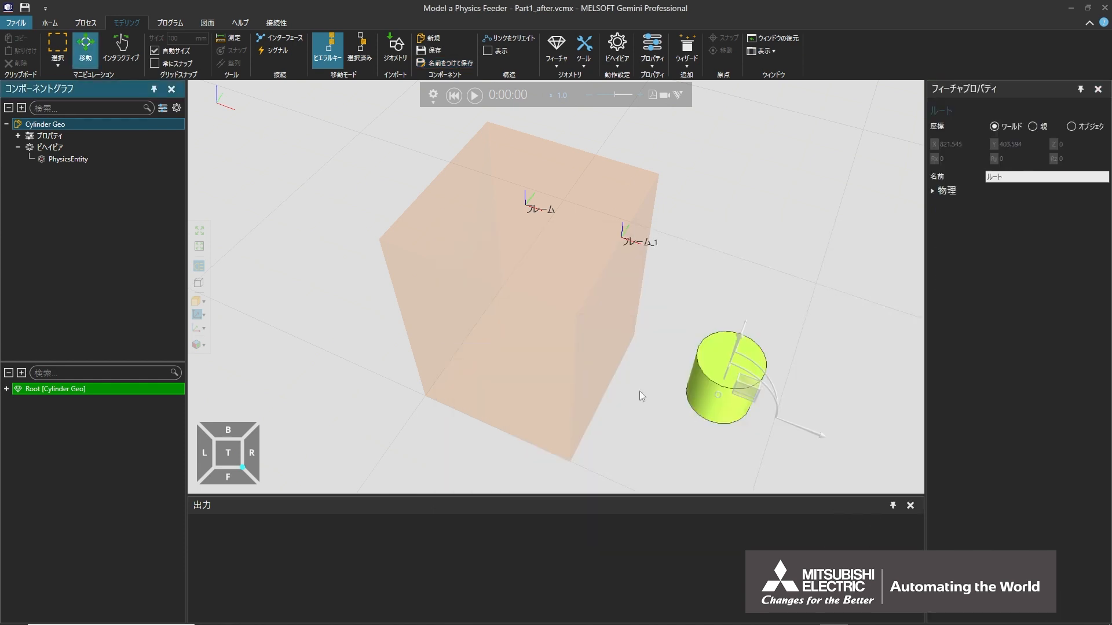
# Show the saved models in マイモデル and delete the original cylinder from the 3D layout.
pyautogui.click(61, 19)
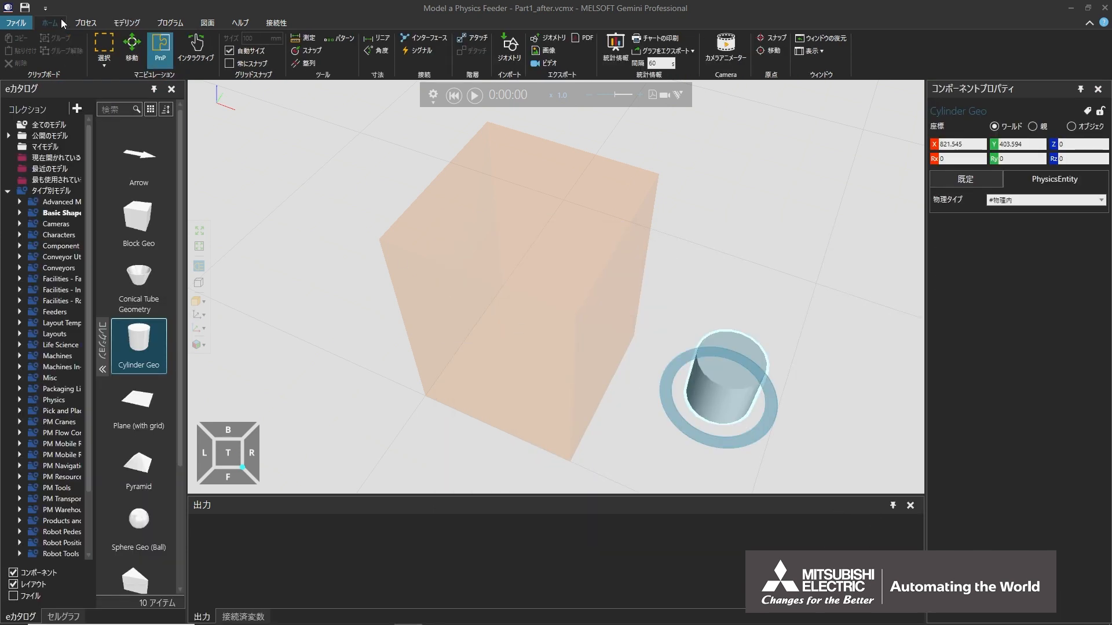
pyautogui.click(48, 148)
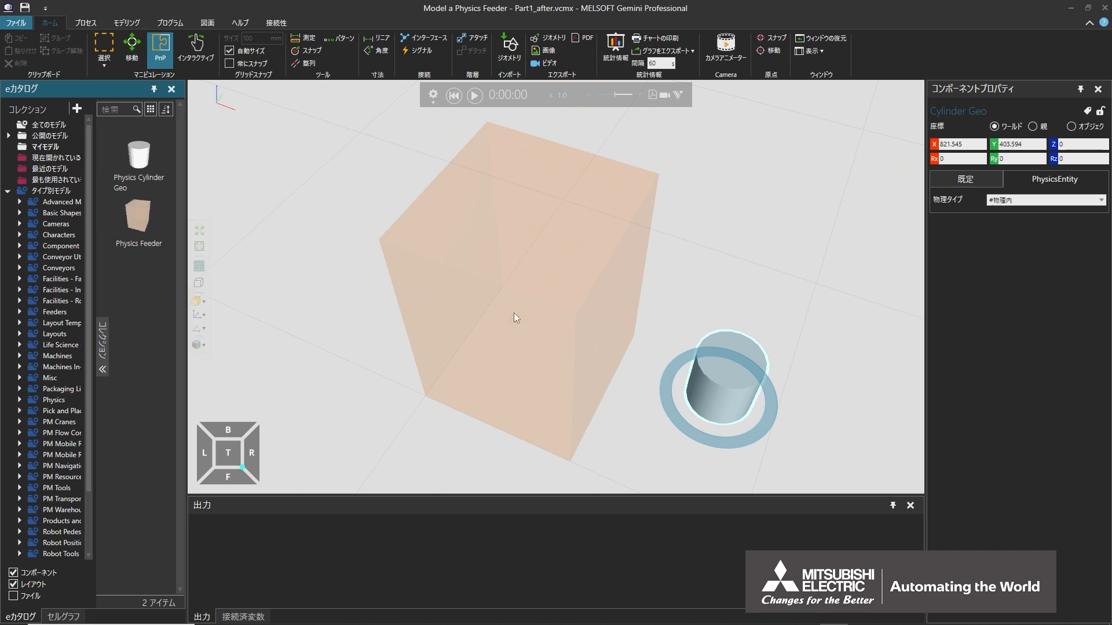
pyautogui.rightClick(731, 360)
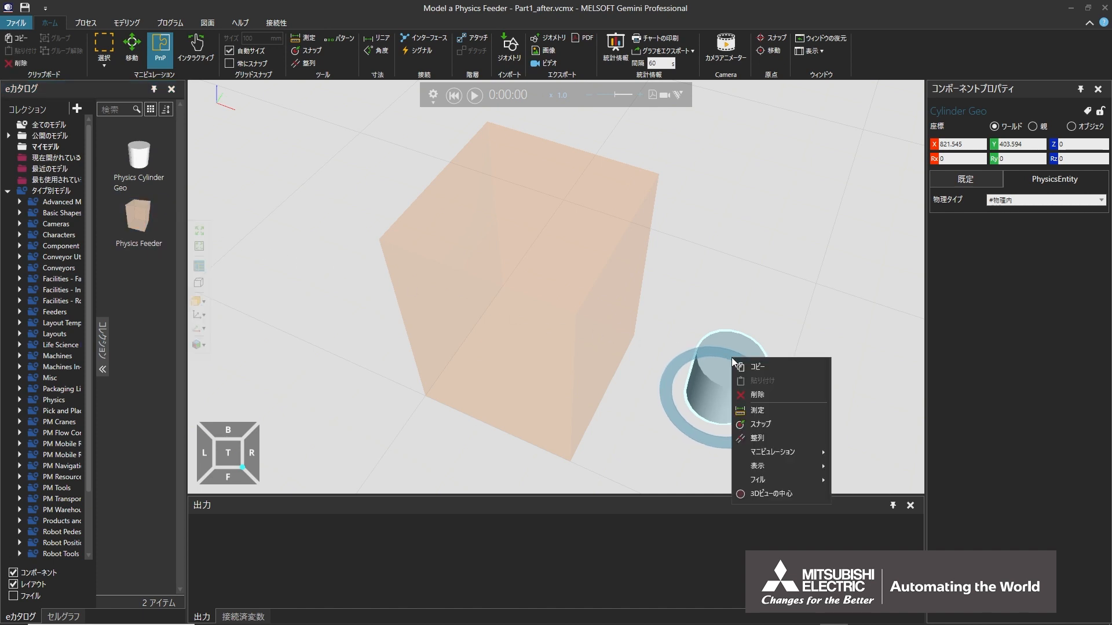
pyautogui.click(758, 394)
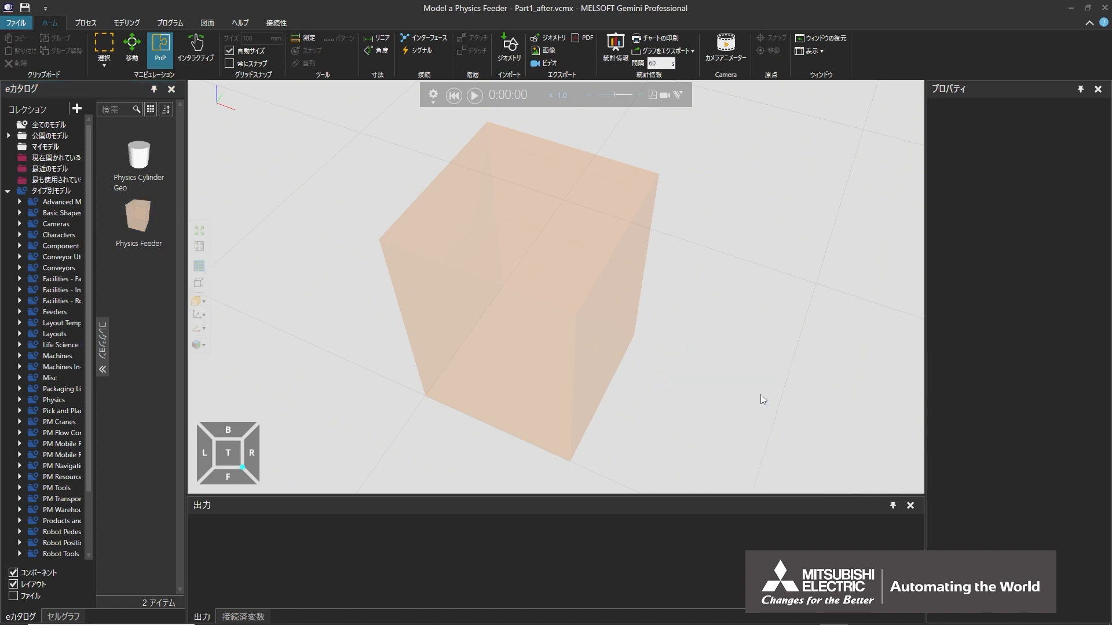
# Assign Physucs Cylinder Geo.vcmx as the part (パーツ) of the Physics Feeder's ComponentCreator.
pyautogui.click(600, 326)
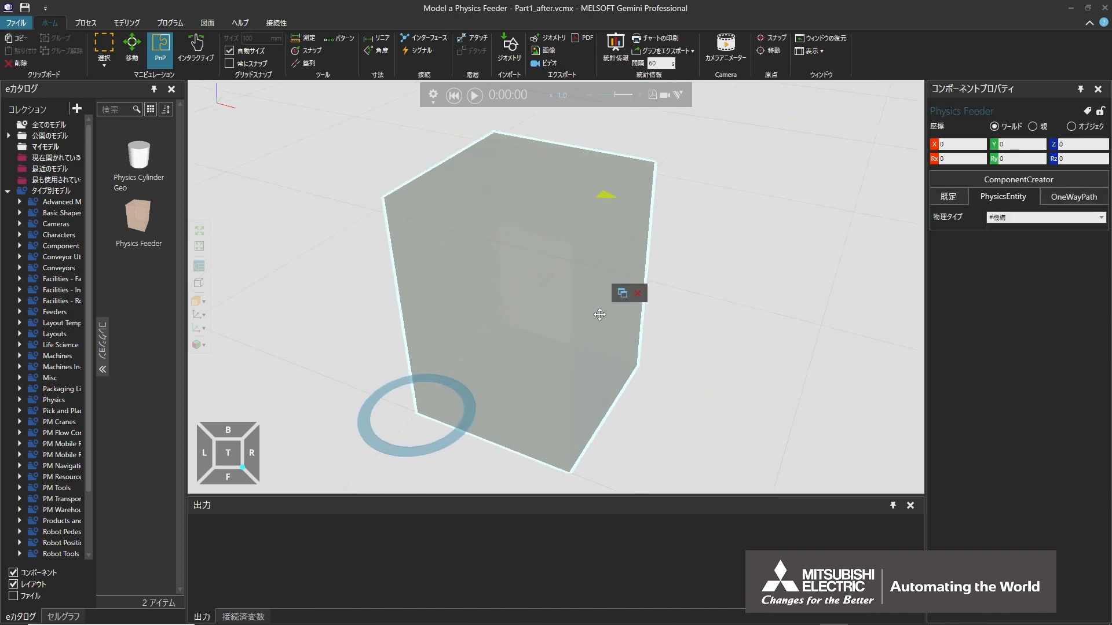
pyautogui.scroll(-2, 600, 314)
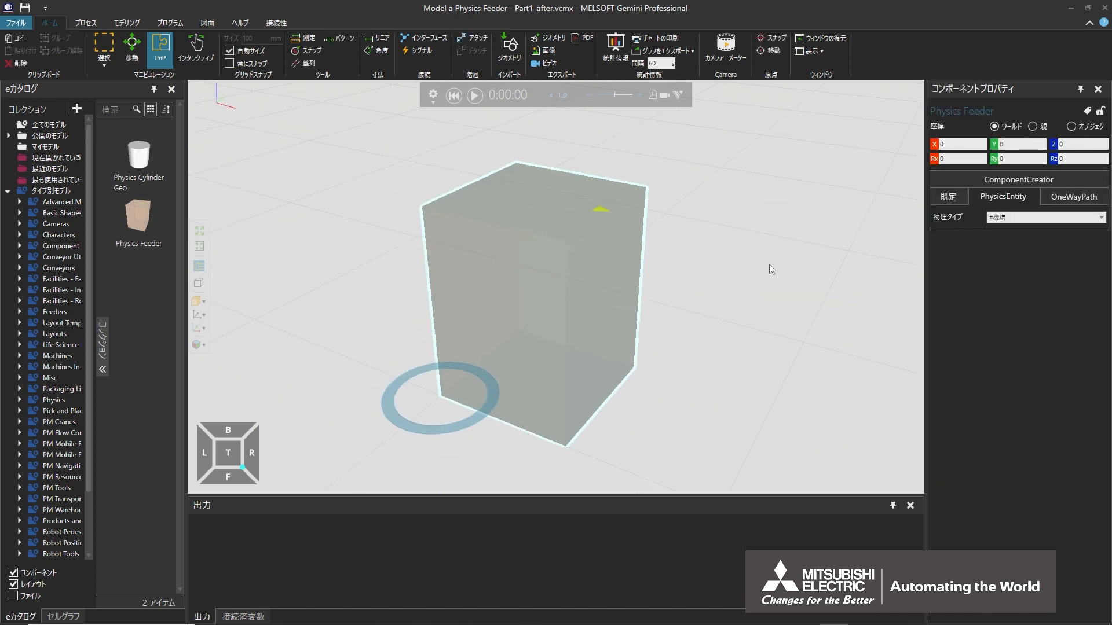
pyautogui.click(974, 179)
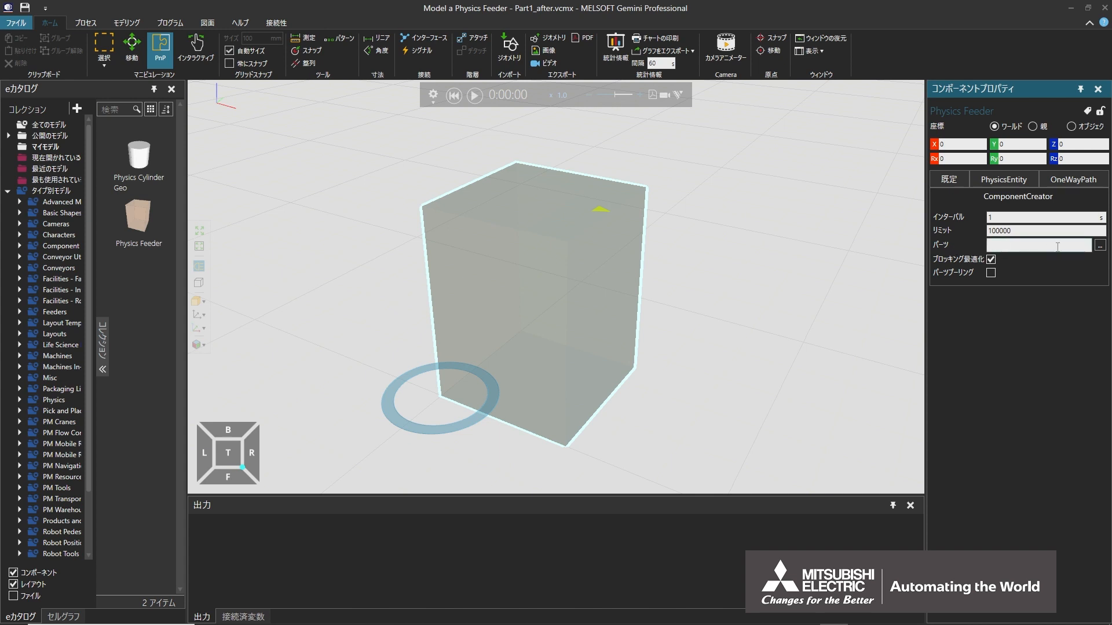
pyautogui.click(1098, 246)
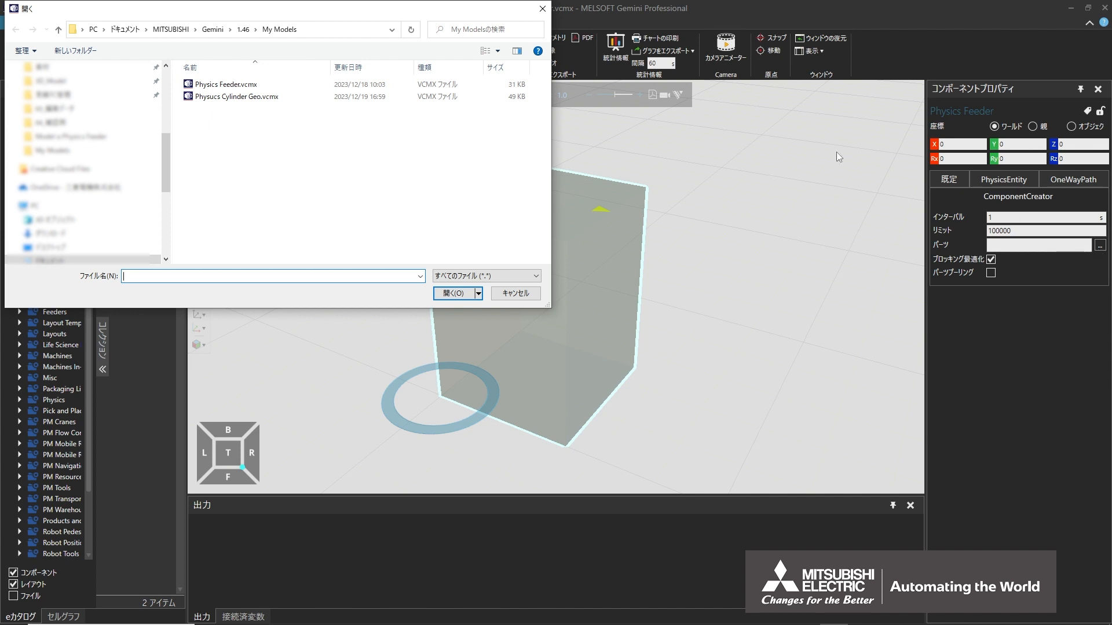
pyautogui.click(270, 97)
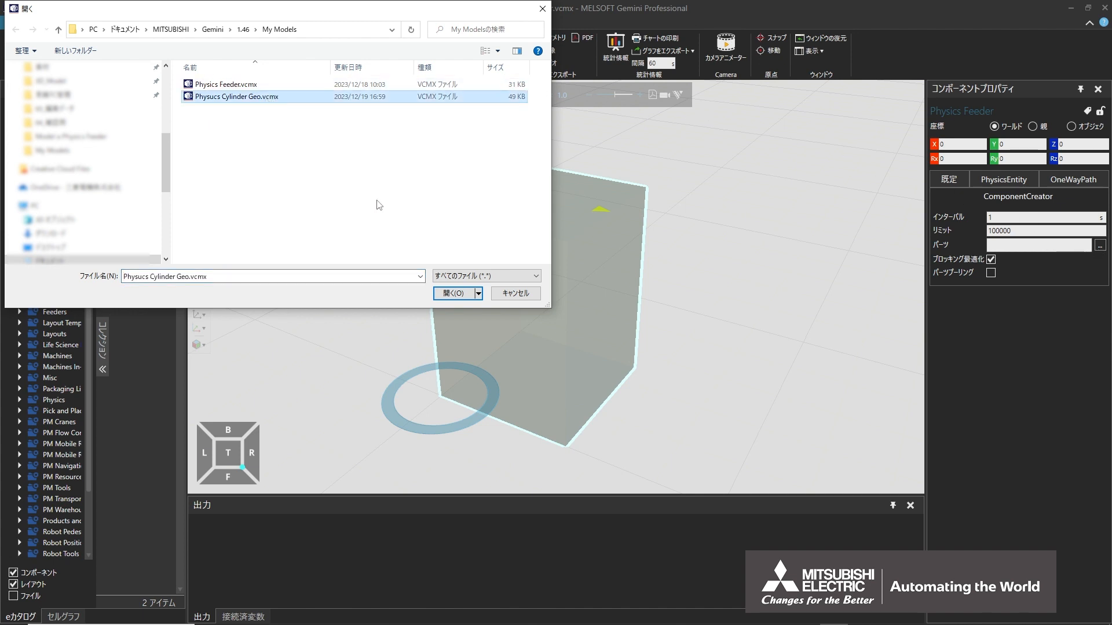
pyautogui.click(453, 293)
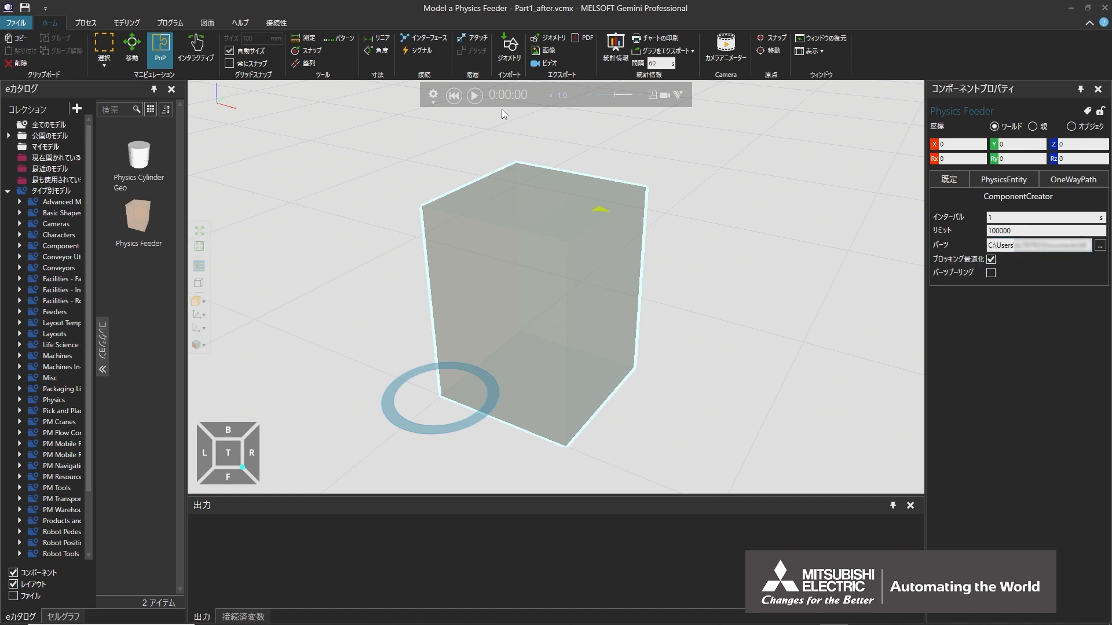
# Run and pause the simulation, examine the PhysicsEntity type of a generated cylinder on the feeder, and reset the simulation.
pyautogui.click(475, 95)
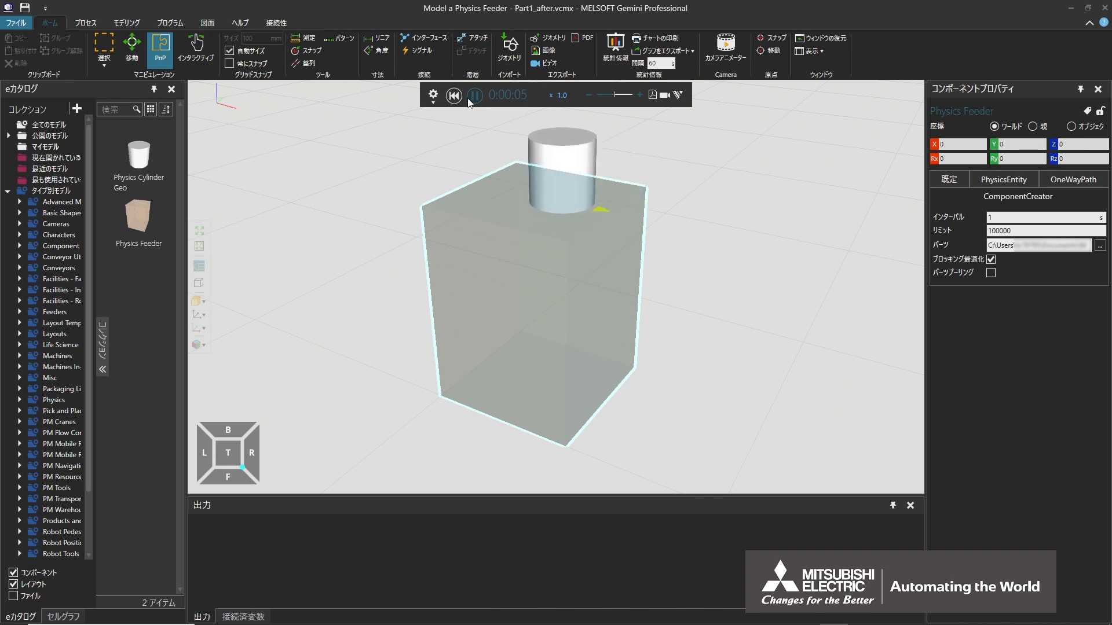
pyautogui.click(475, 97)
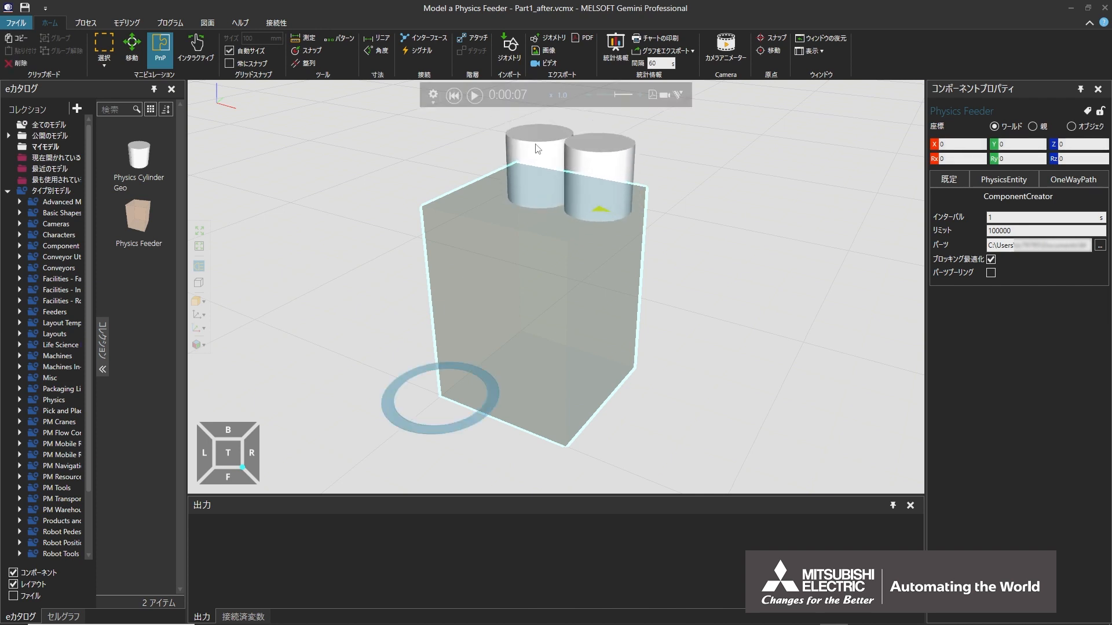
pyautogui.click(548, 155)
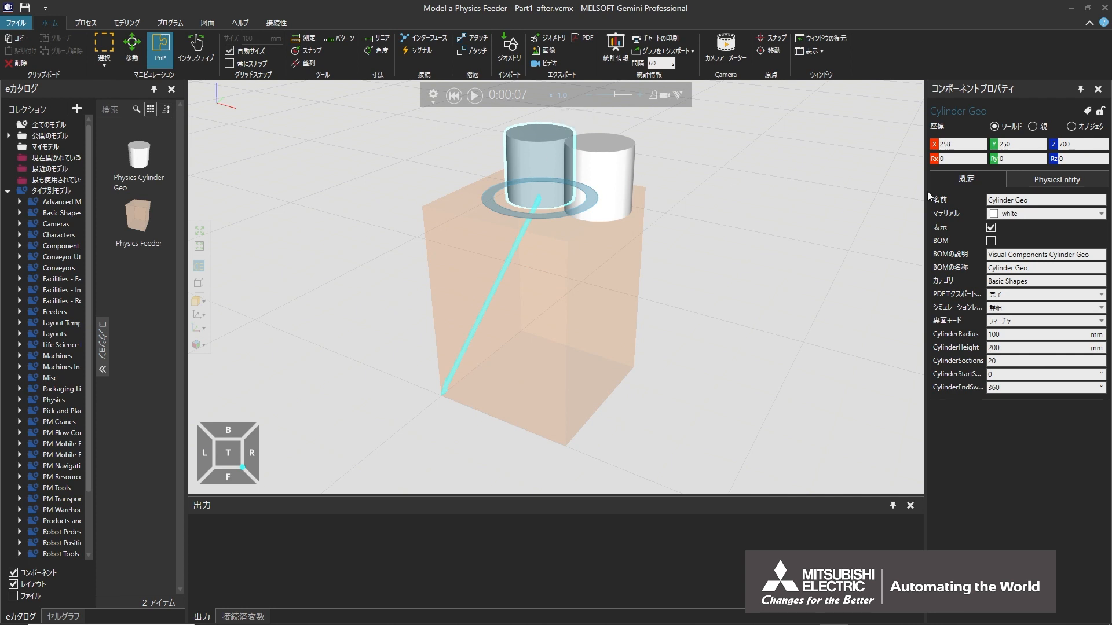
pyautogui.click(1024, 180)
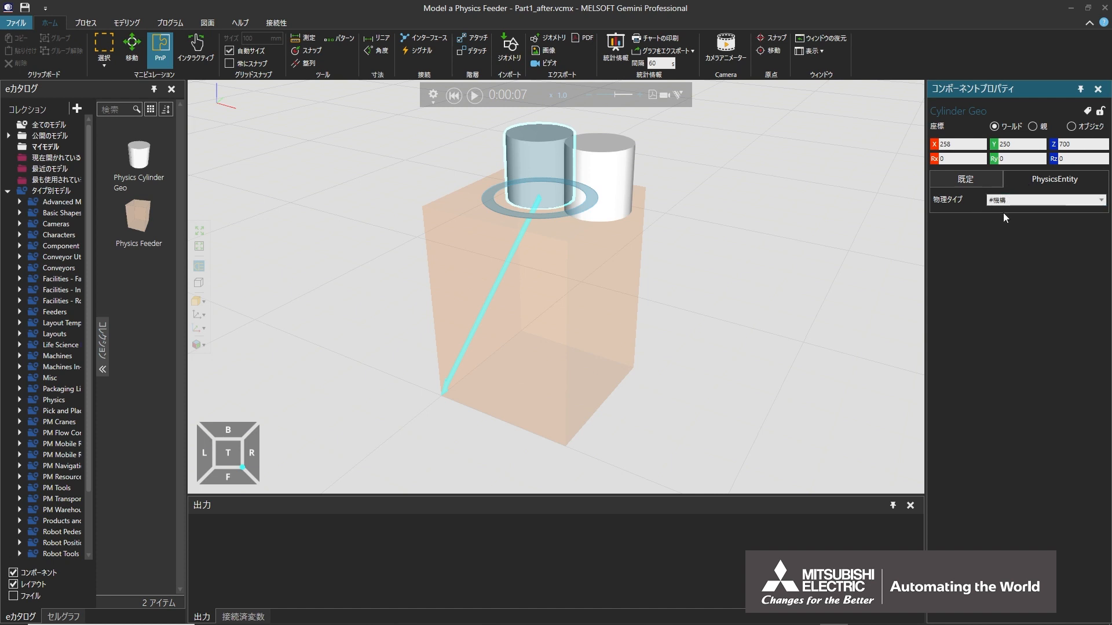
pyautogui.click(454, 96)
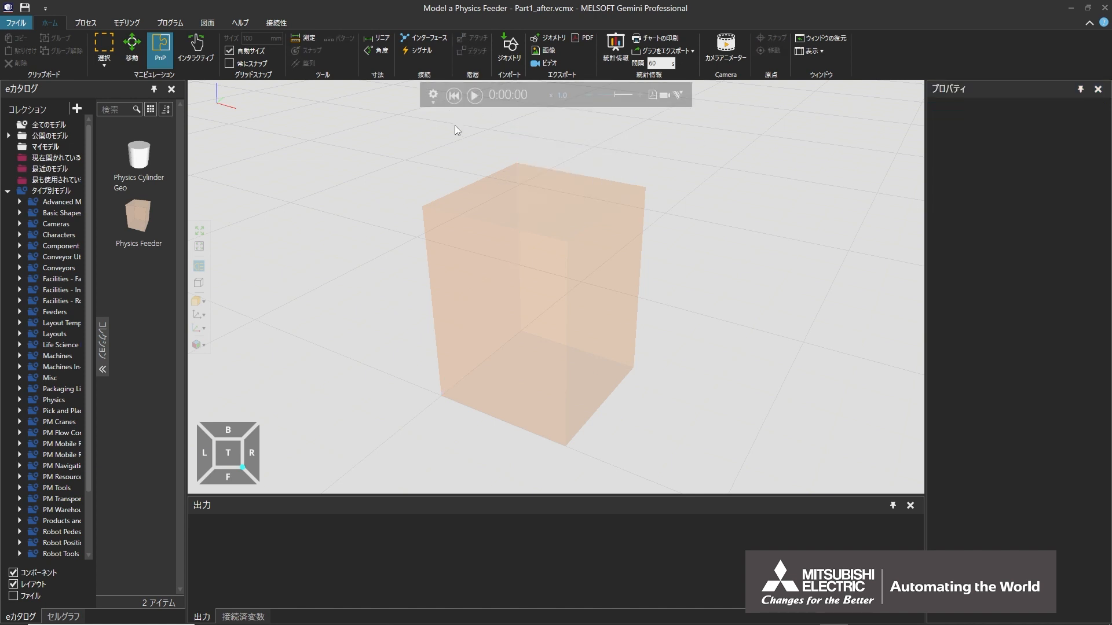
# Place the green belt Conveyor (Physics) from the Physics models and connect it to the Physics Feeder's output at X 500, Y 250.
pyautogui.click(489, 204)
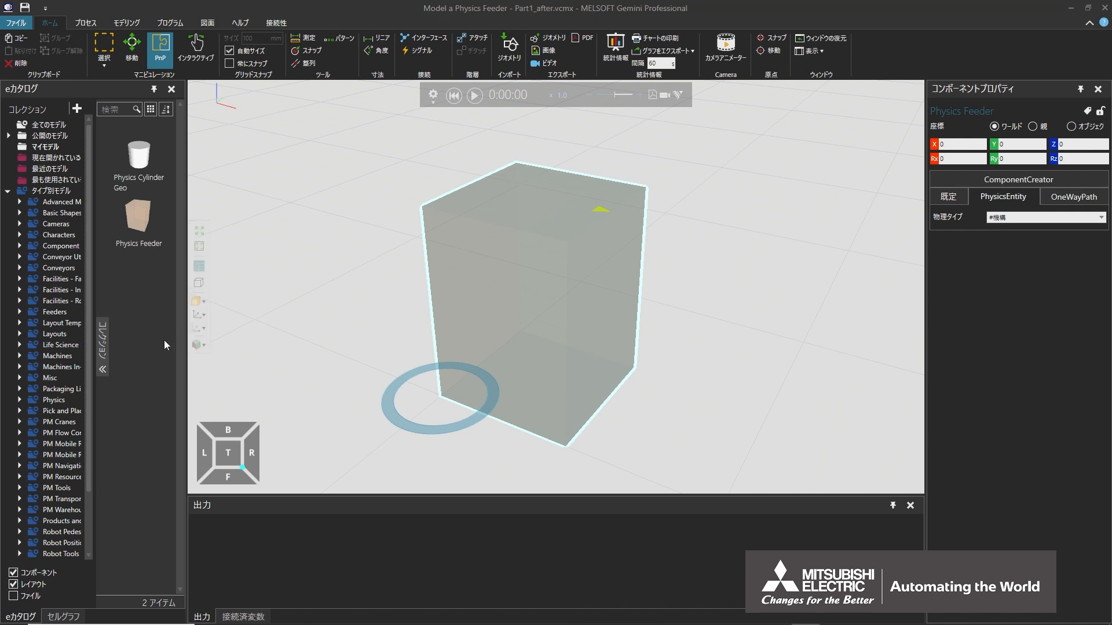
pyautogui.click(64, 405)
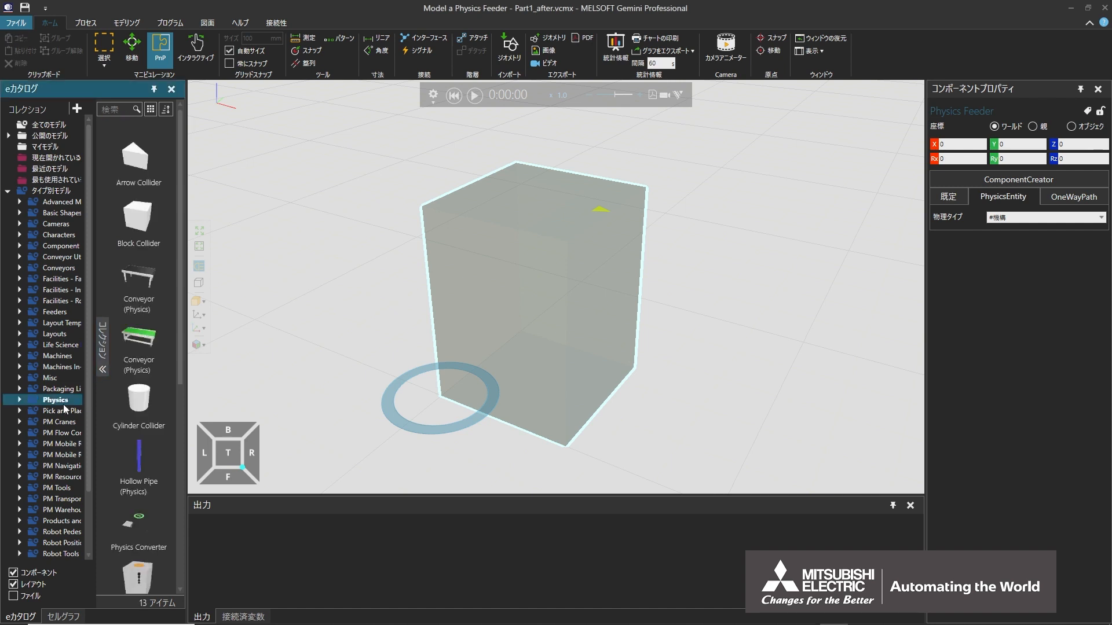
pyautogui.moveTo(142, 343); pyautogui.dragTo(774, 382)
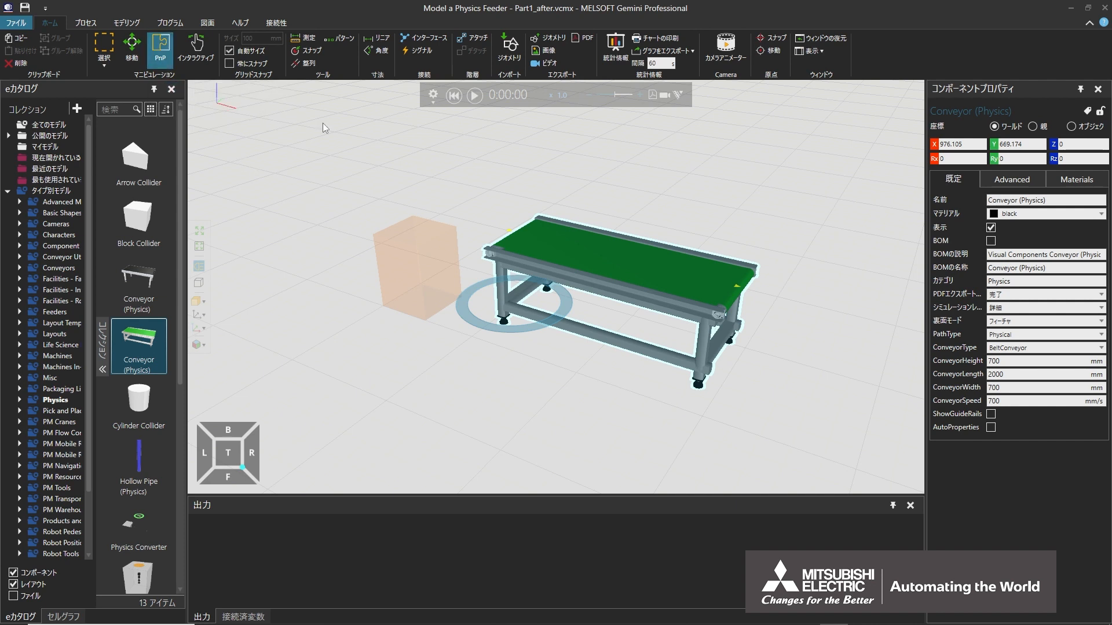
pyautogui.moveTo(565, 246); pyautogui.dragTo(509, 254)
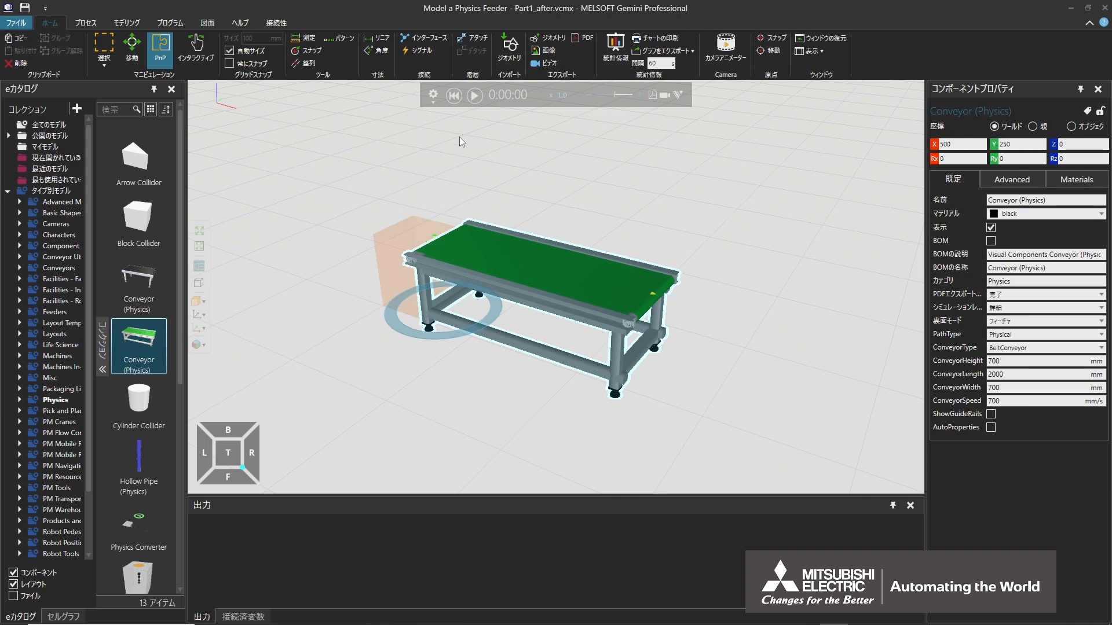
# Simulate the cylinders travelling from the feeder along the conveyor, reset the simulation, and keep the PnP manipulation mode active.
pyautogui.click(473, 97)
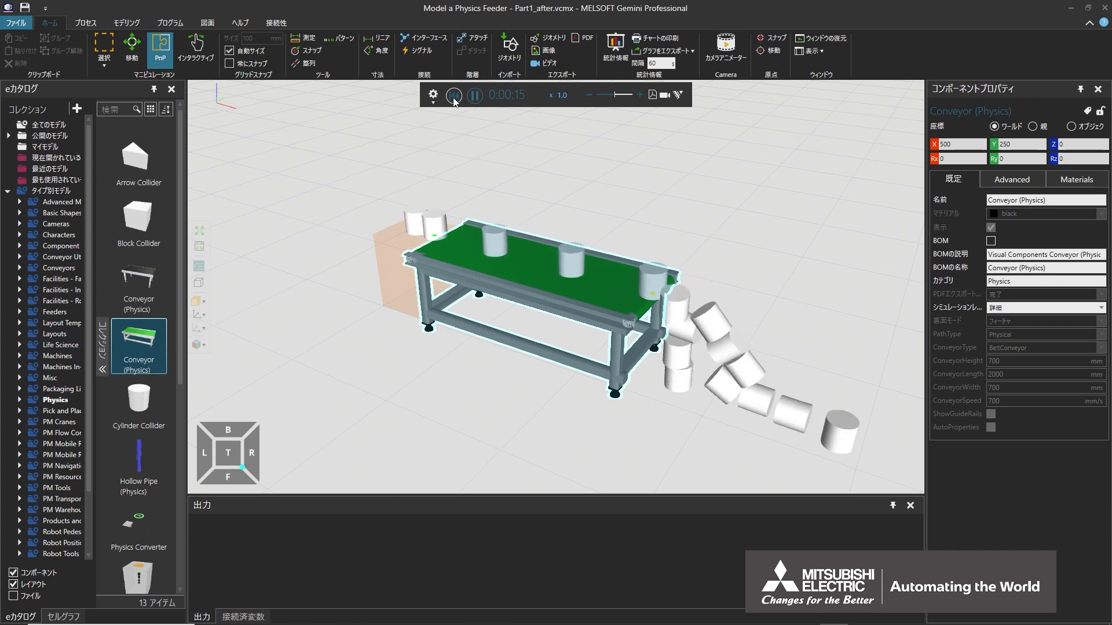
pyautogui.click(454, 96)
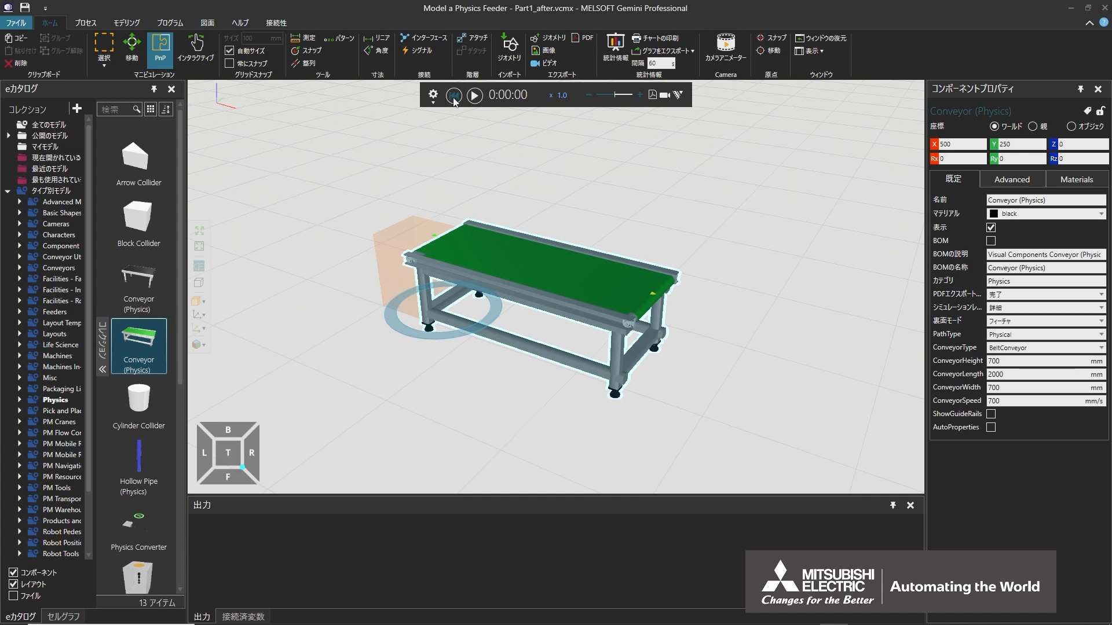
pyautogui.click(163, 44)
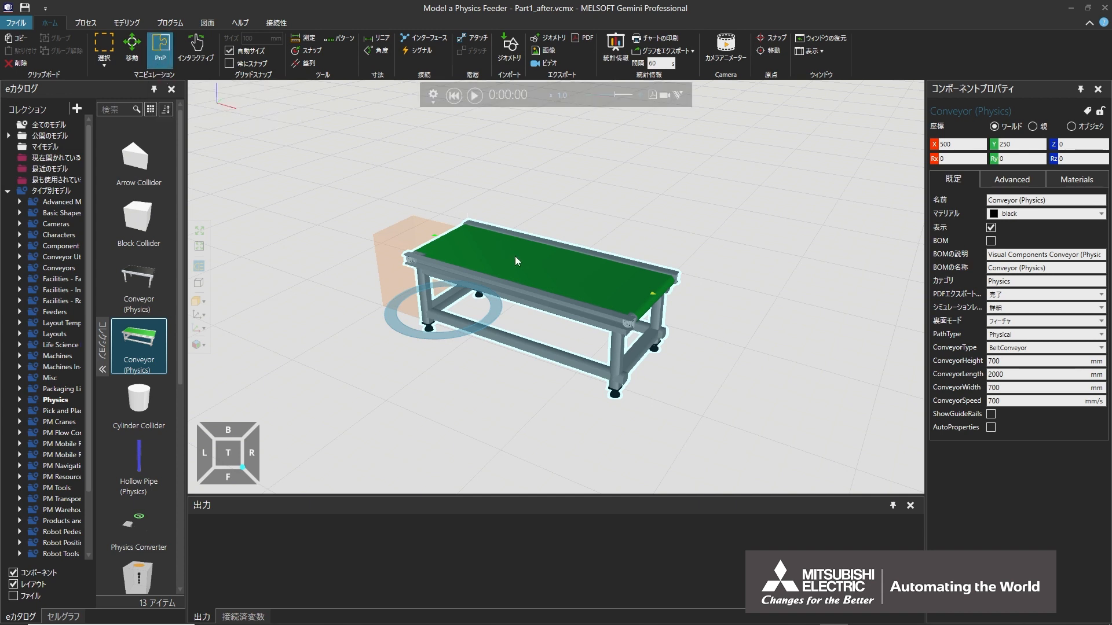
# Move the Conveyor (Physics) away from the feeder and connect the standard Visual Components Conveyor in its place at X 500, Y 250.
pyautogui.moveTo(515, 257); pyautogui.dragTo(586, 218)
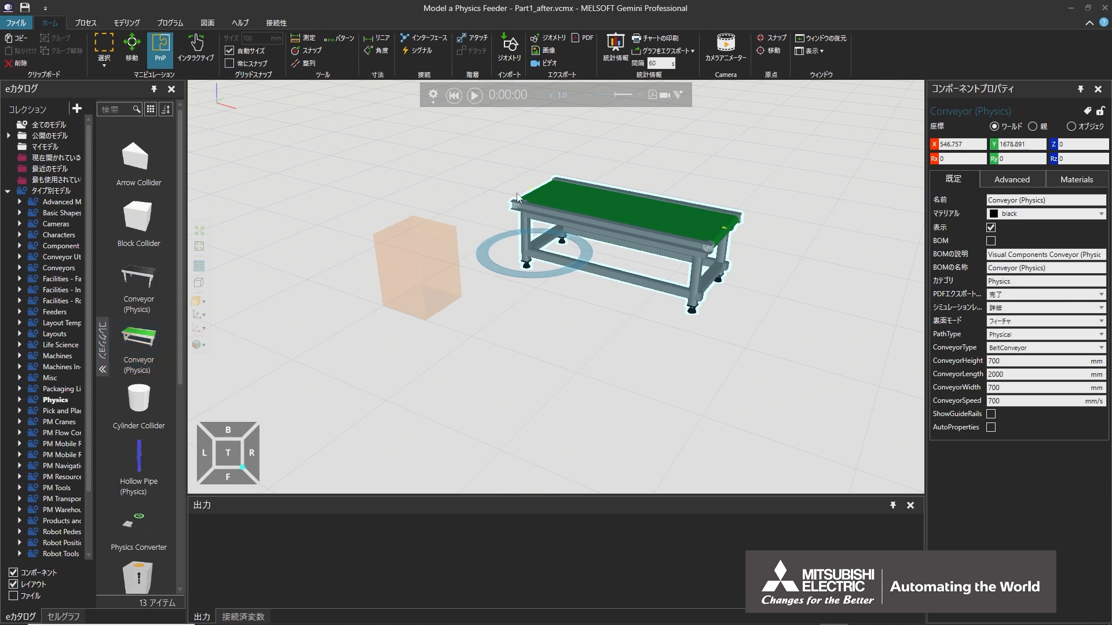
pyautogui.click(69, 270)
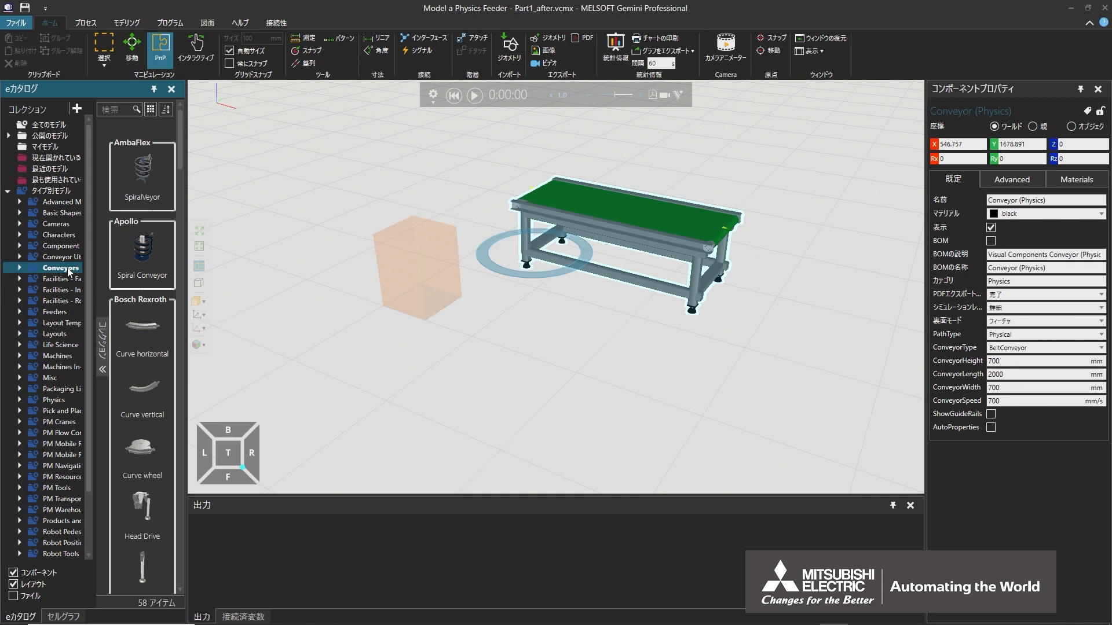
pyautogui.moveTo(180, 173); pyautogui.dragTo(186, 360)
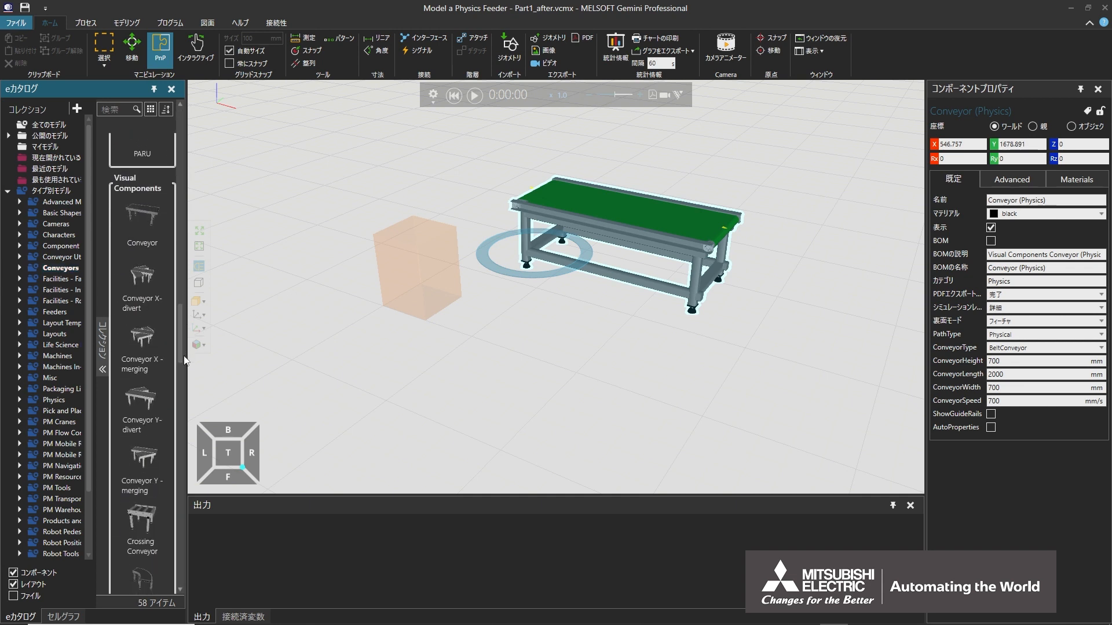
pyautogui.moveTo(157, 219); pyautogui.dragTo(510, 355)
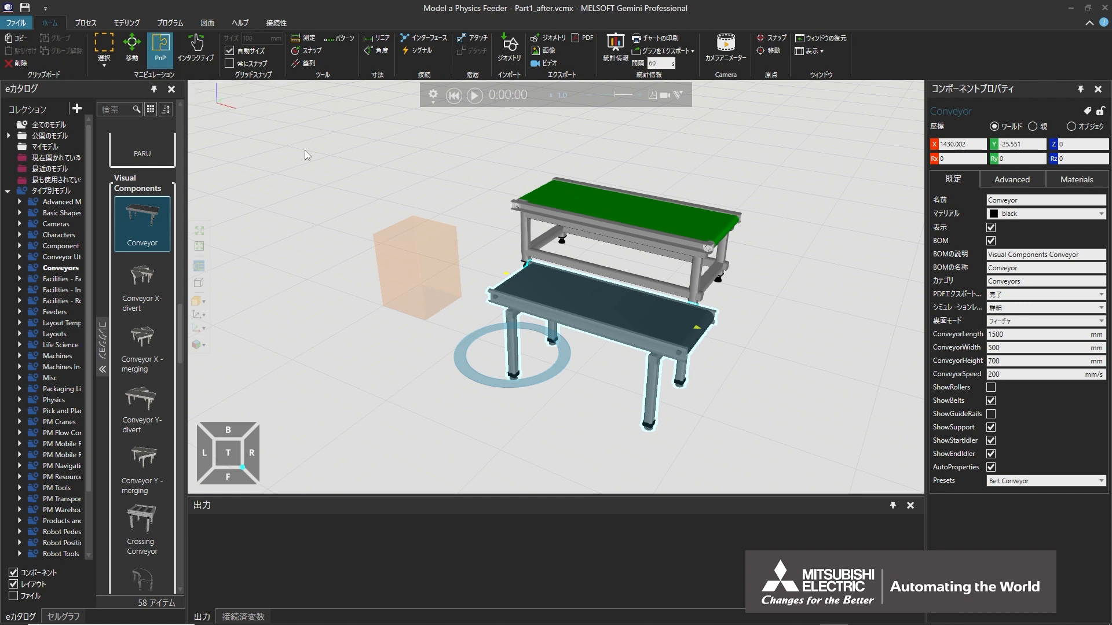
pyautogui.moveTo(532, 287); pyautogui.dragTo(473, 262)
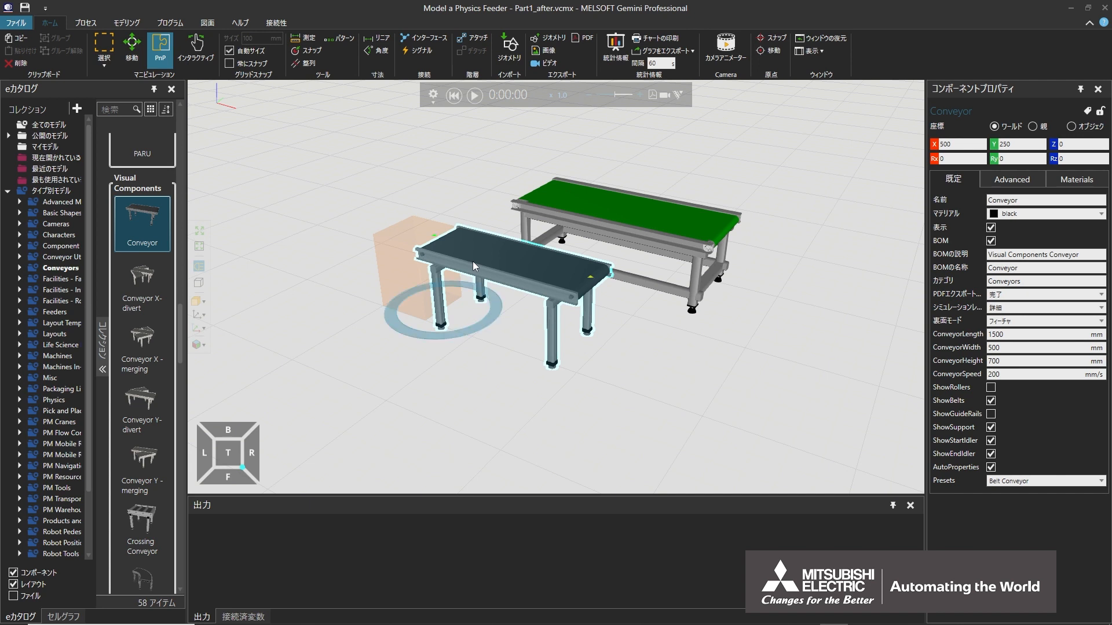
# Simulate the cylinders on the standard Conveyor, pausing to examine the PhysicsEntity type (物理タイプ) of one on the belt, and reset the simulation.
pyautogui.click(474, 100)
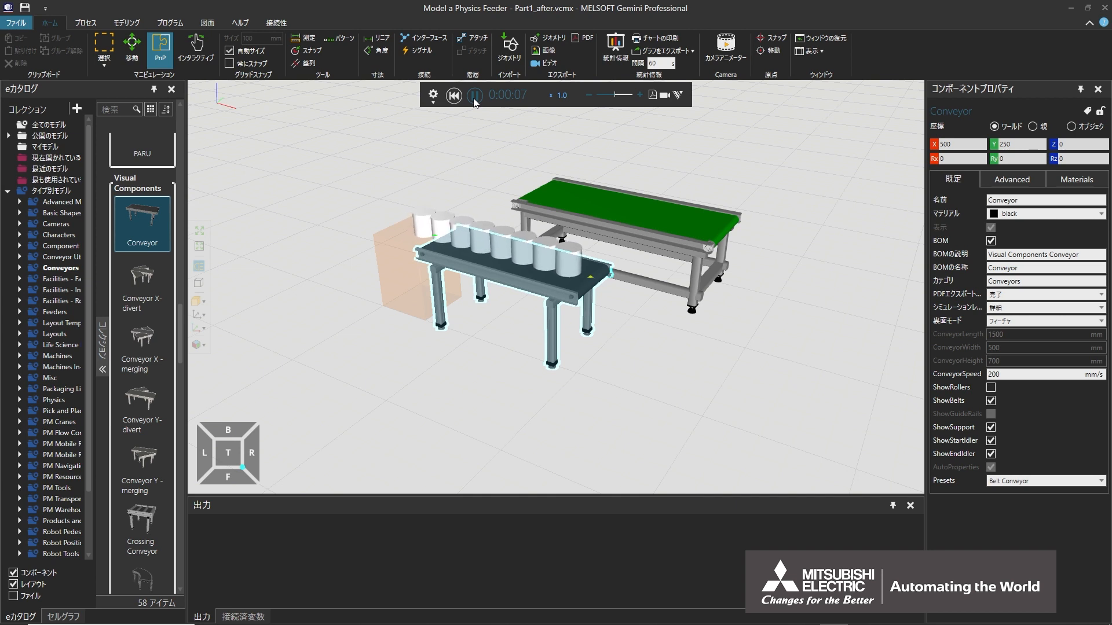
pyautogui.click(474, 100)
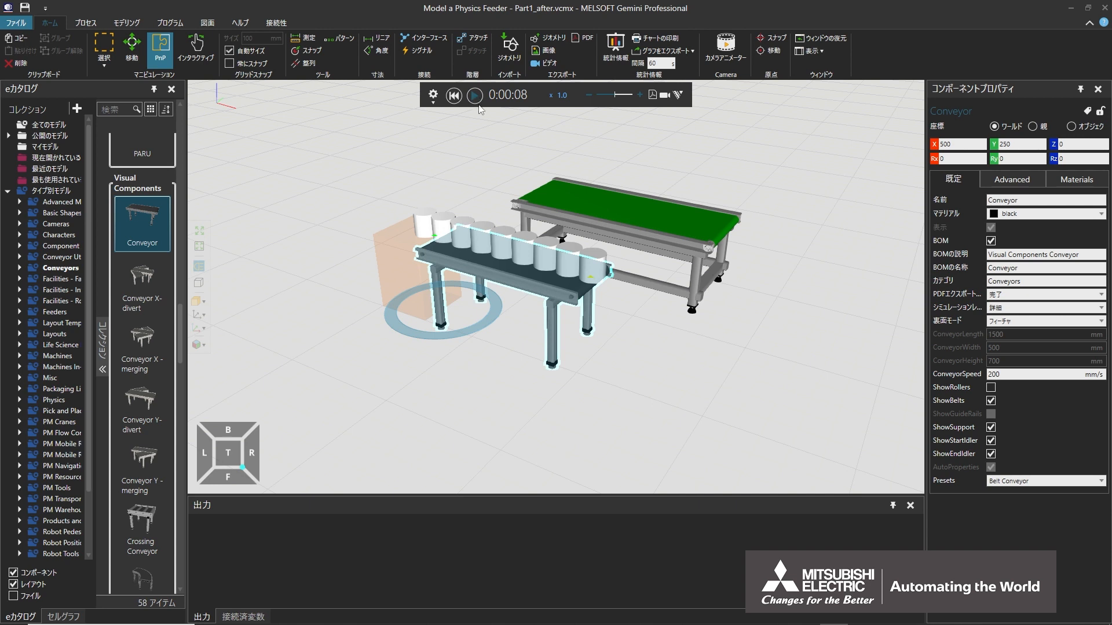
pyautogui.click(463, 226)
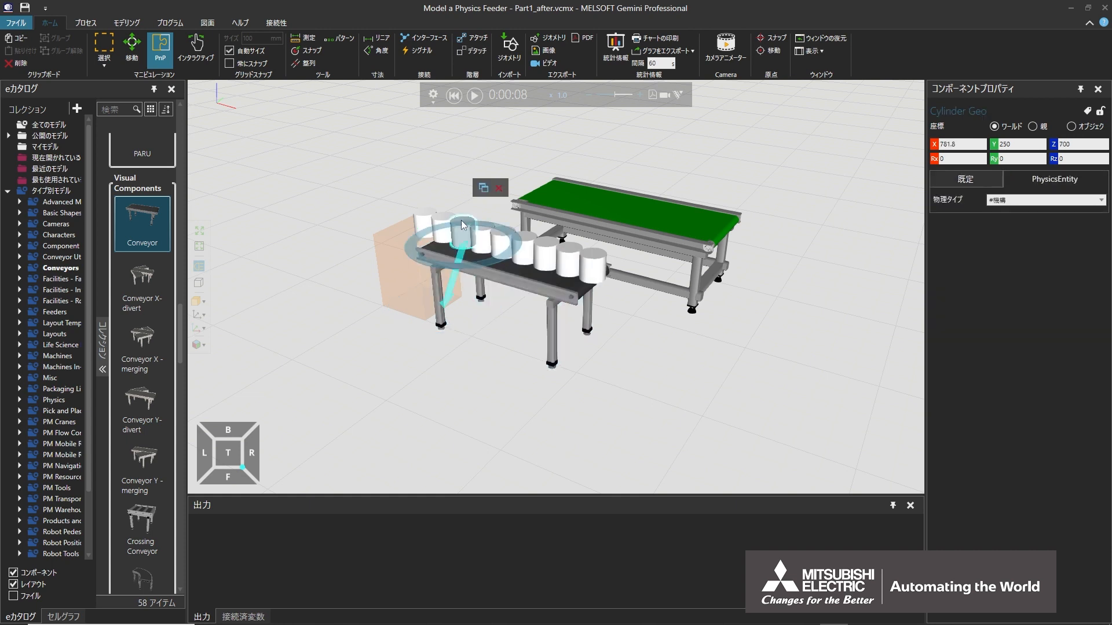
pyautogui.click(1018, 183)
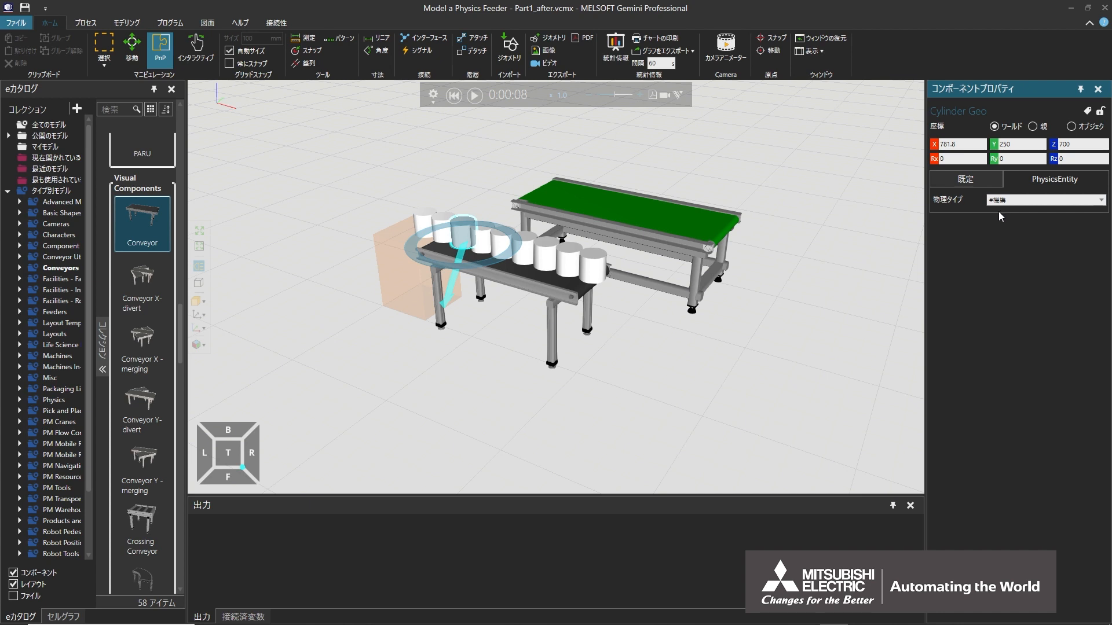
pyautogui.click(474, 96)
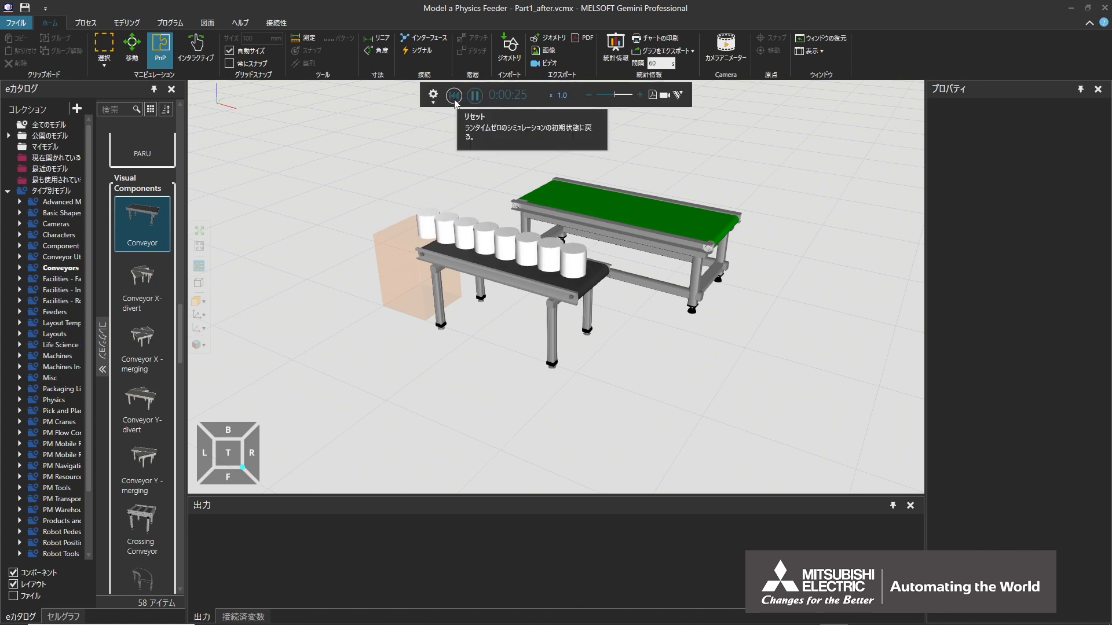
pyautogui.click(454, 98)
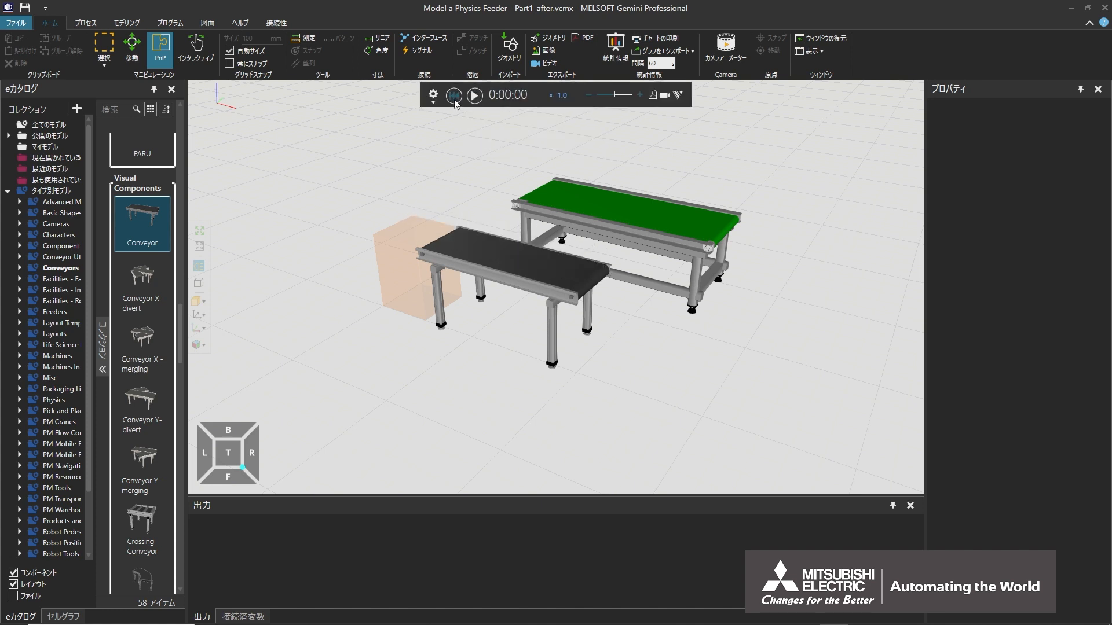
# Replace the standard Conveyor with the Conveyor (Physics) at the feeder's output, X 500, Y 250, and run and reset the simulation.
pyautogui.moveTo(475, 241)
pyautogui.mouseDown()
pyautogui.moveTo(705, 287)
pyautogui.moveTo(700, 168)
pyautogui.moveTo(616, 174)
pyautogui.moveTo(609, 186)
pyautogui.moveTo(555, 195)
pyautogui.moveTo(509, 246)
pyautogui.moveTo(494, 234)
pyautogui.mouseUp()
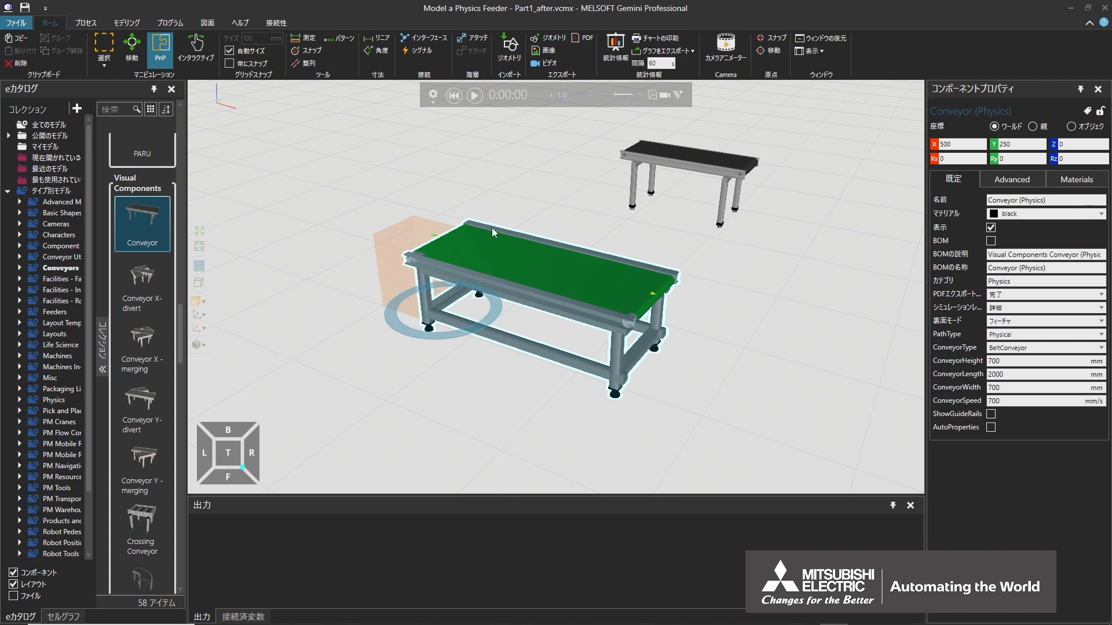
pyautogui.click(475, 95)
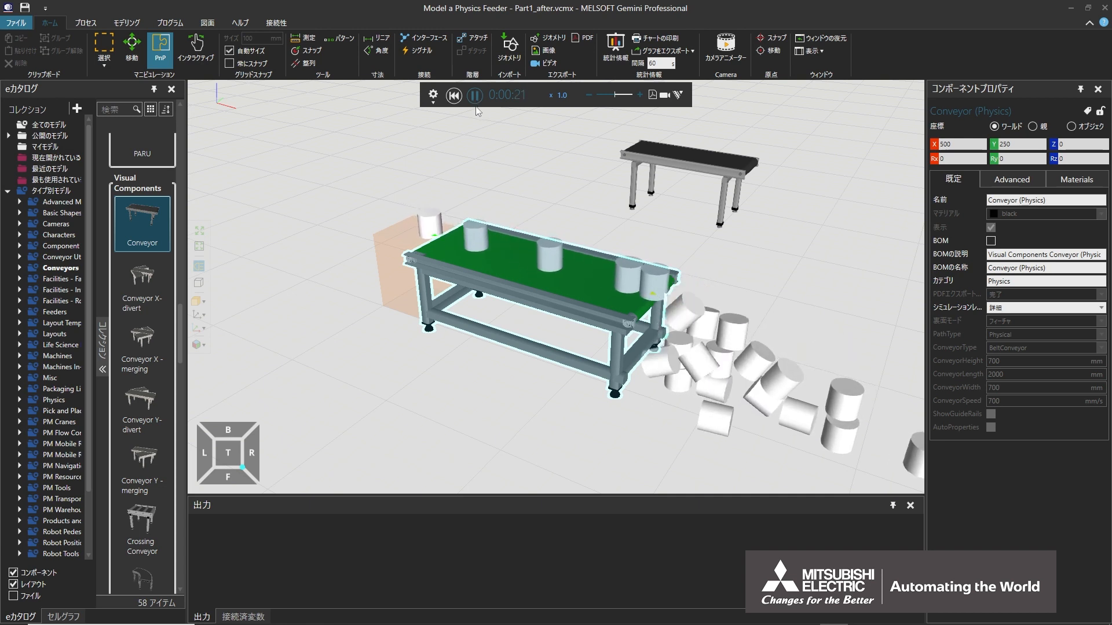
pyautogui.click(453, 96)
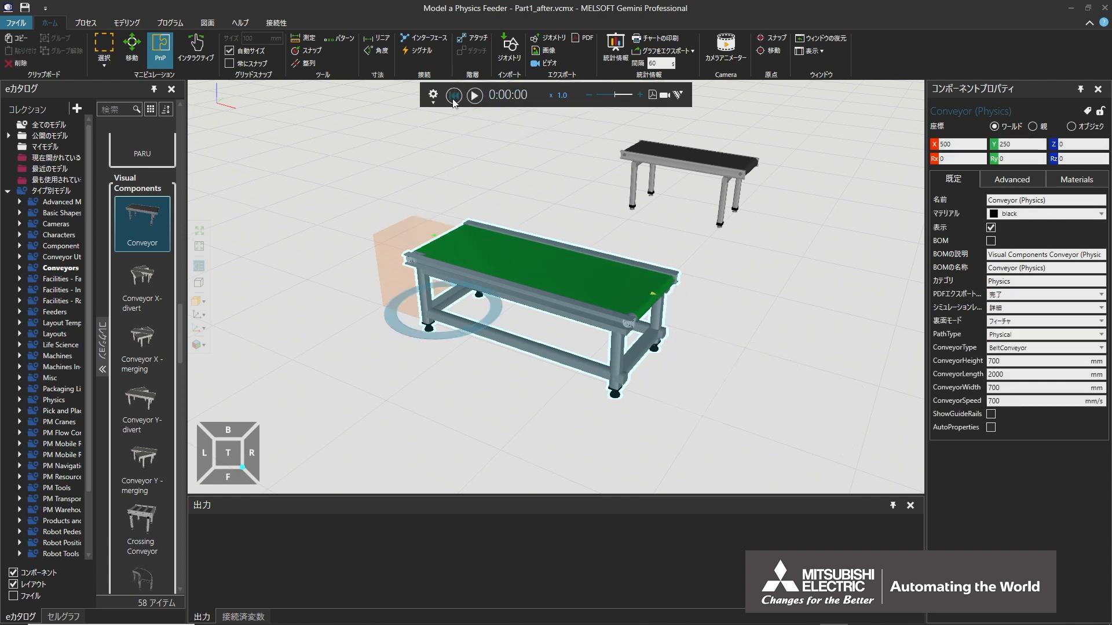